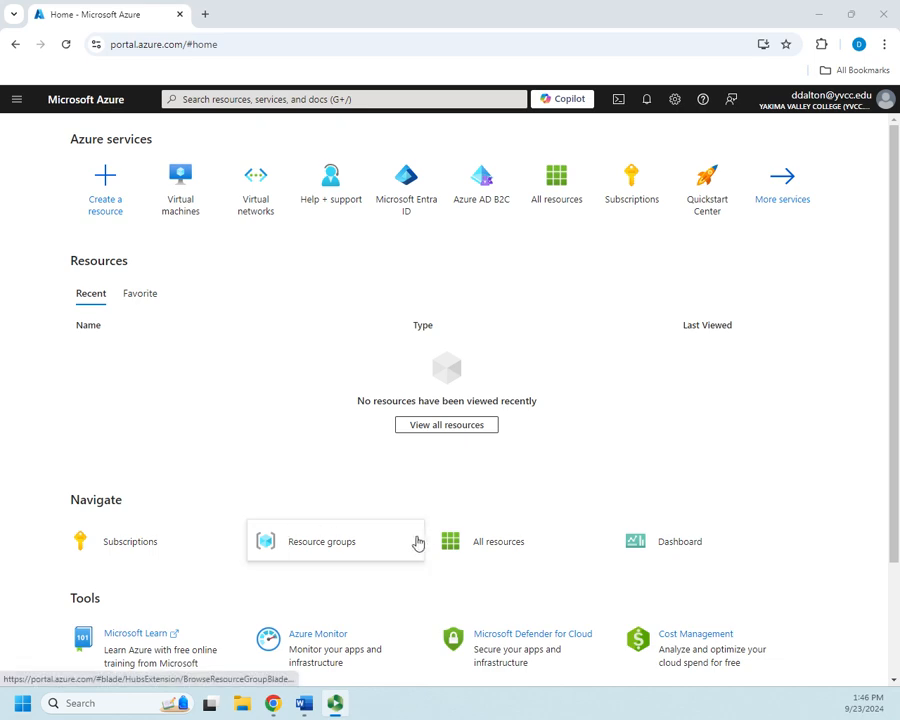
- Examine the Virtual machines service card, its creation options and its resource list, ending back on the portal home page
scroll(417, 542, "down", 3)
scroll(400, 530, "up", 3)
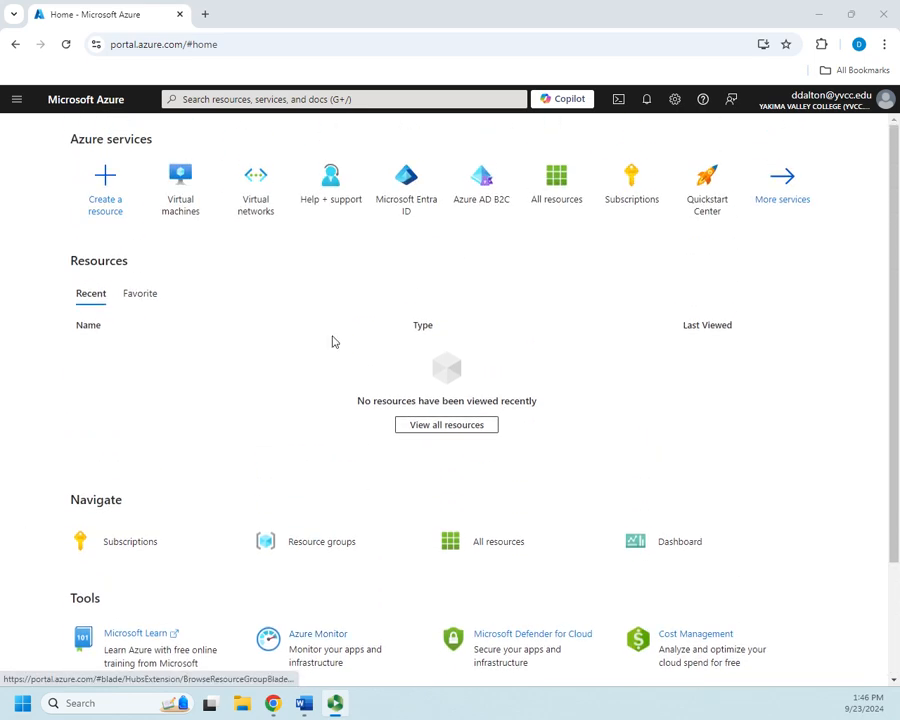
left_click(17, 100)
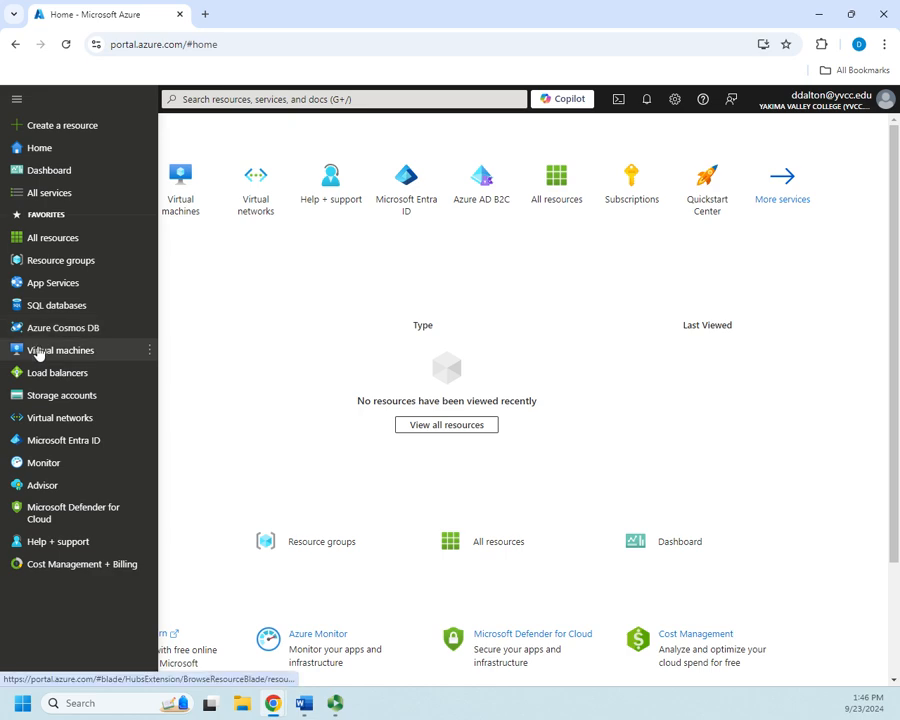
mouse_move(38, 352)
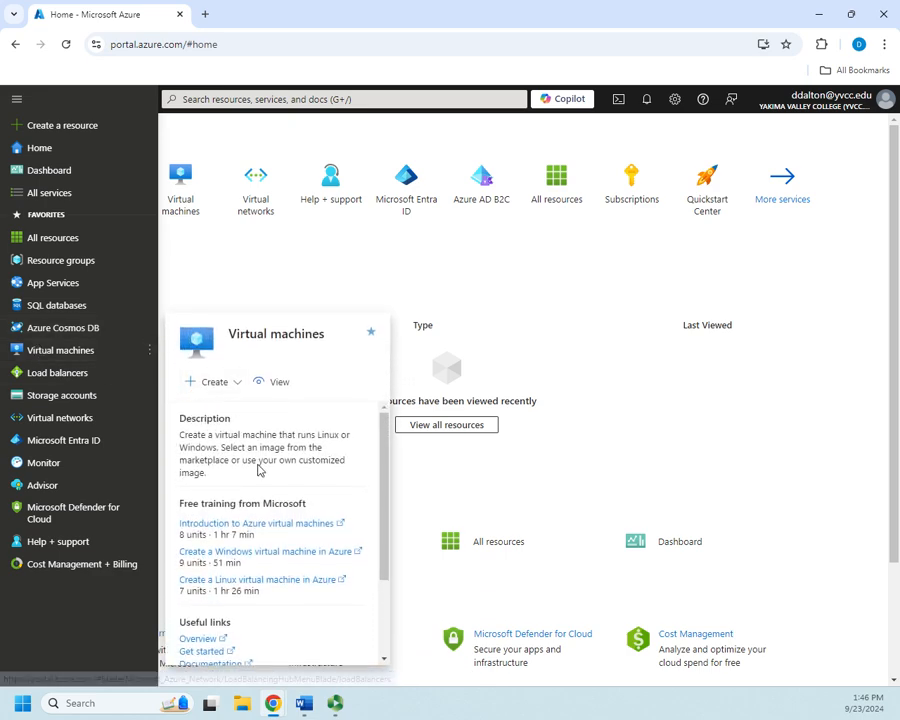
scroll(263, 480, "down", 3)
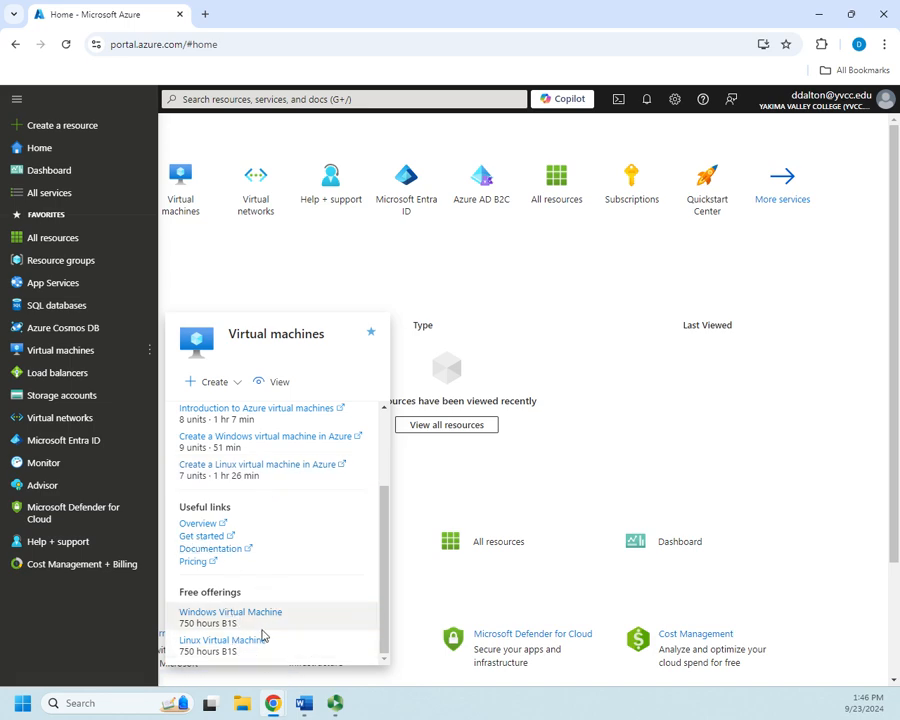
scroll(263, 635, "up", 3)
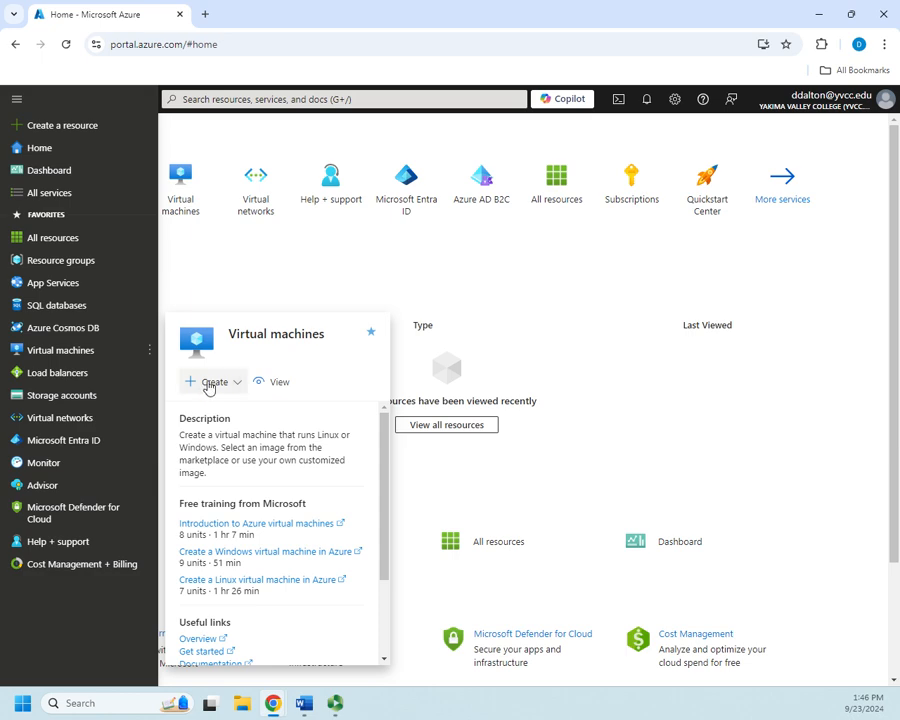
left_click(238, 383)
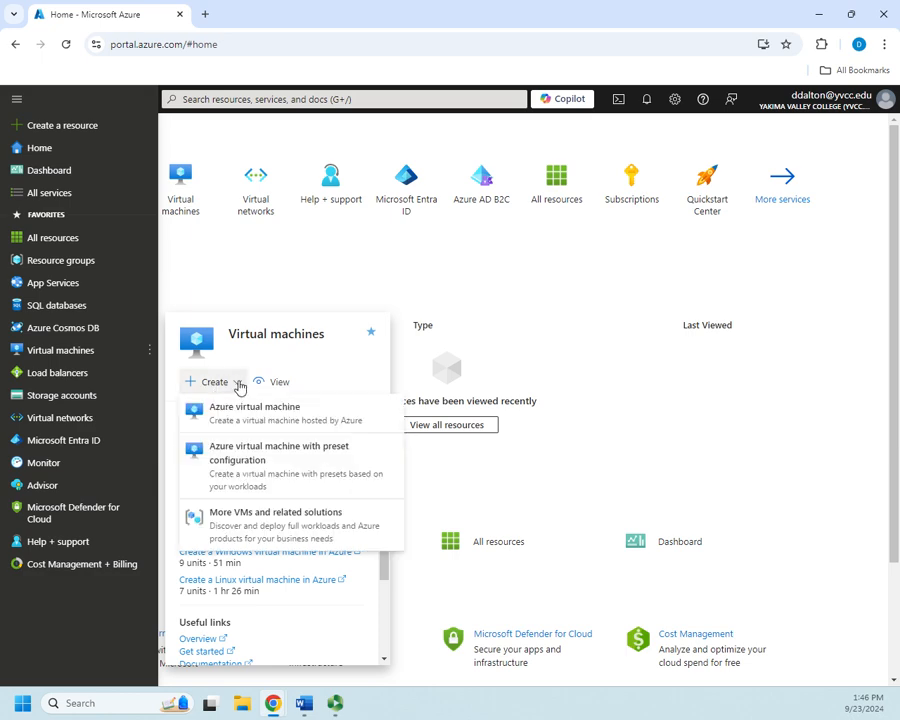
left_click(282, 383)
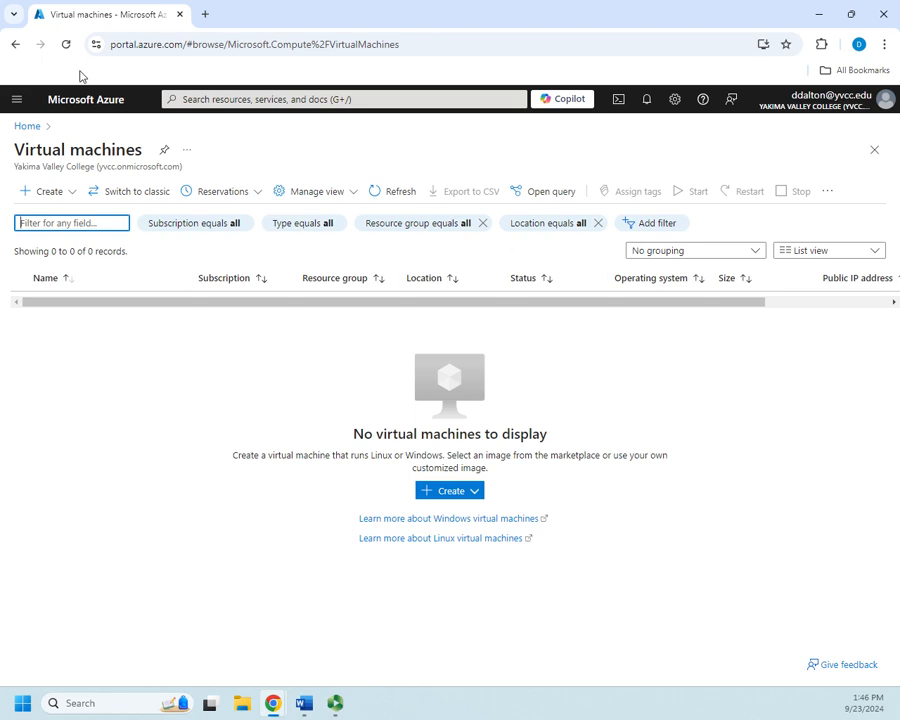
left_click(27, 127)
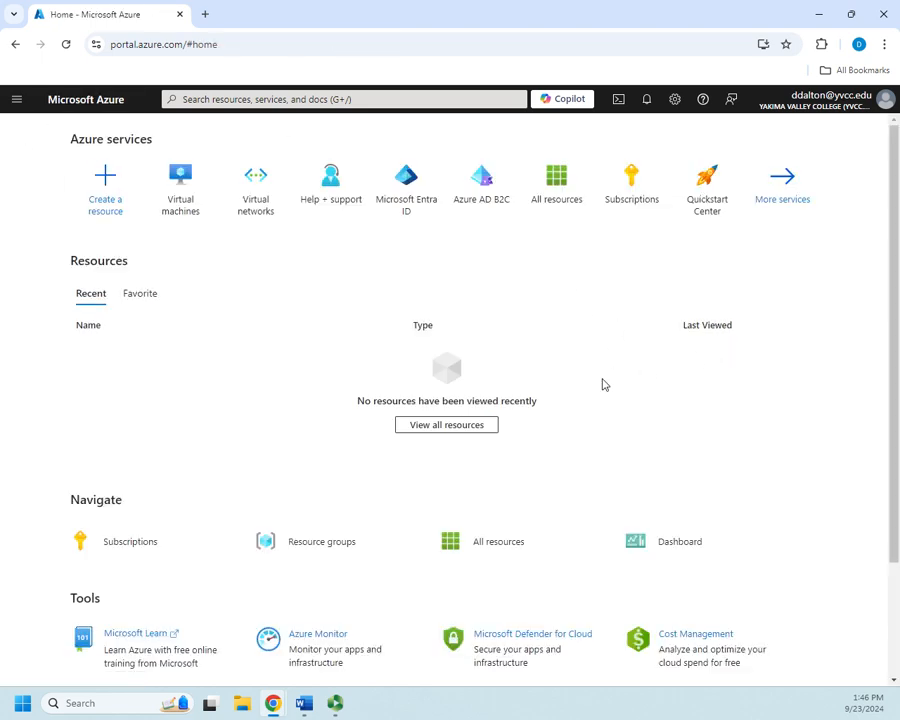
- Start creating a new Azure virtual machine from the Virtual machines service
left_click(179, 182)
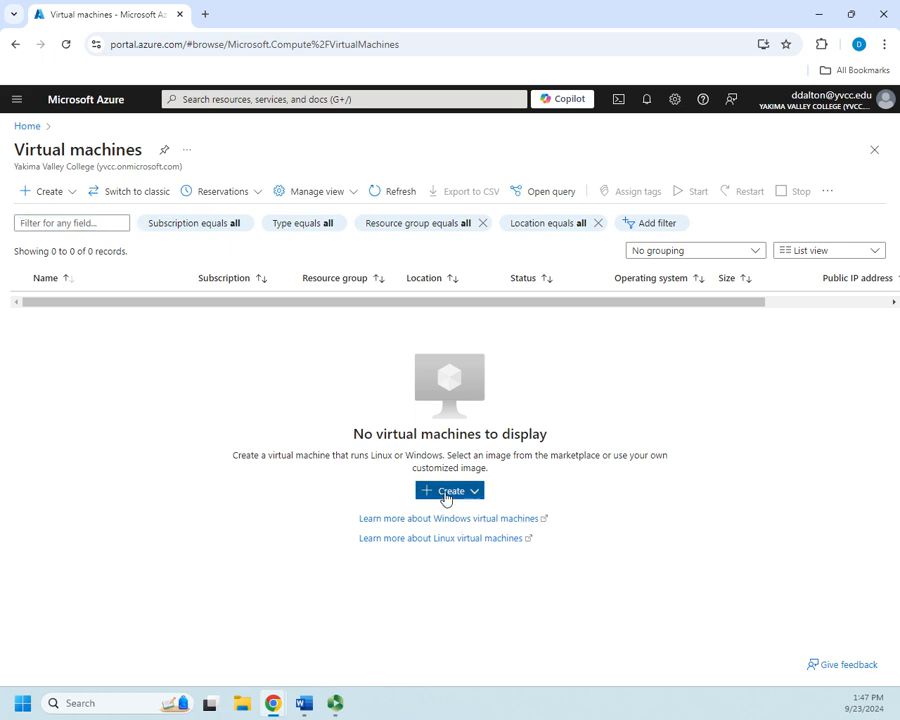
left_click(446, 495)
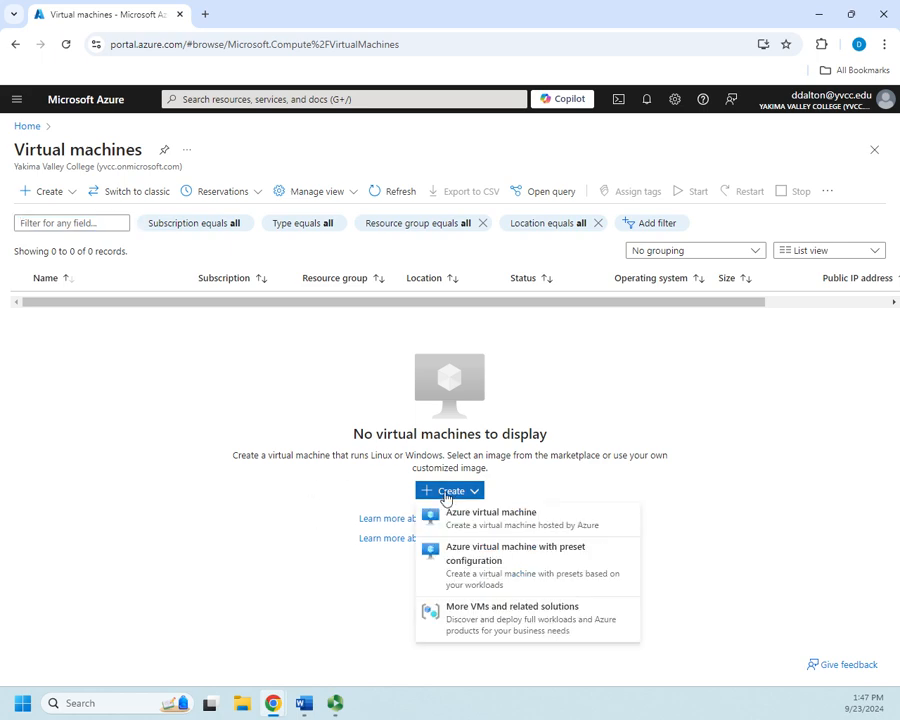
left_click(483, 521)
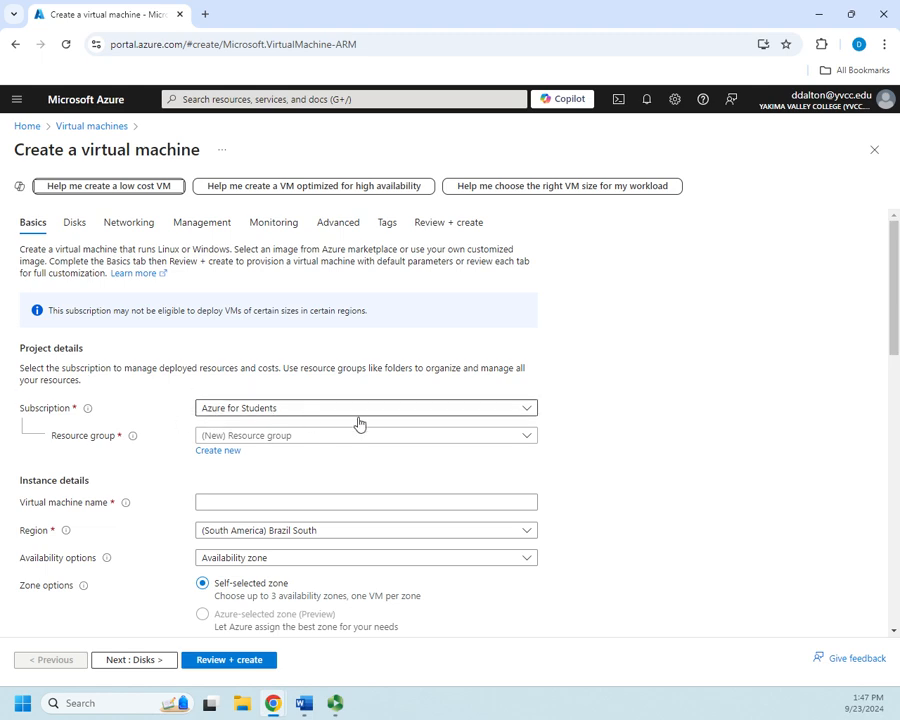
- Examine the basic virtual machine settings, including the subscription choices, the region and availability help, and the available sizes
left_click(529, 412)
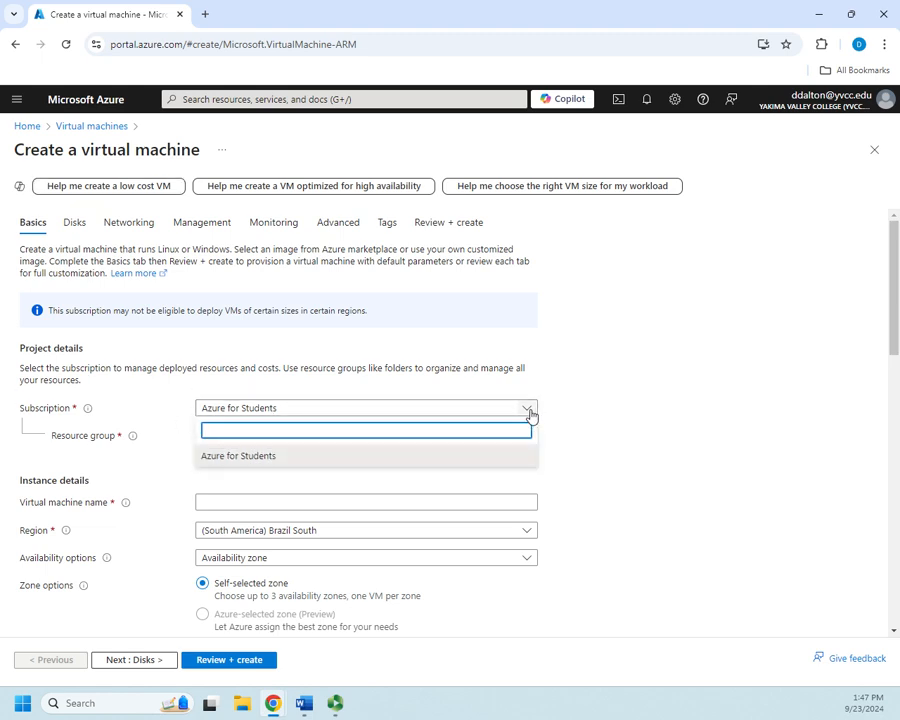
left_click(529, 412)
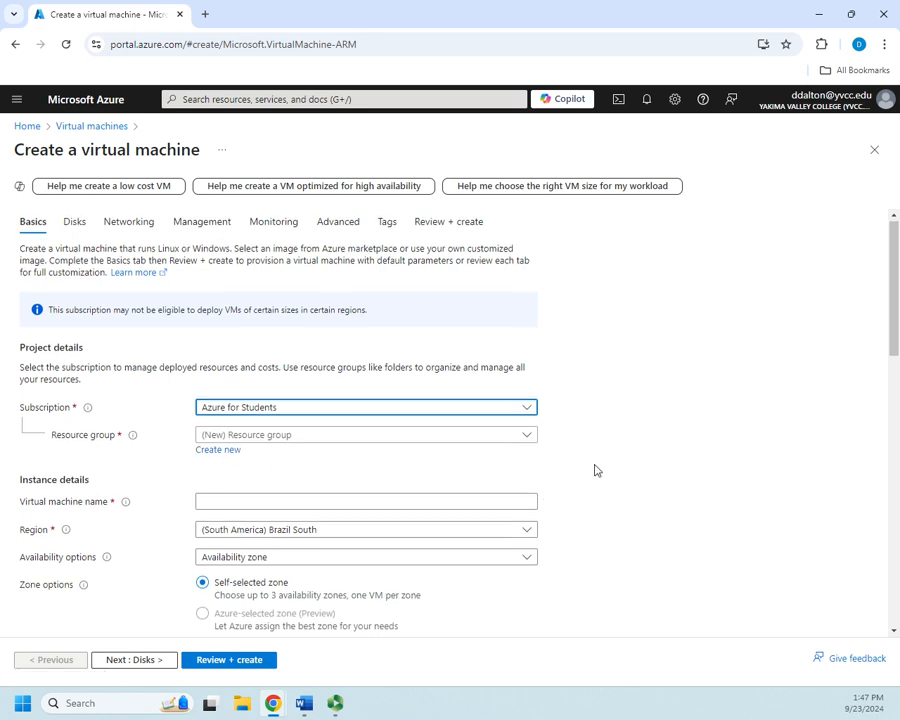
scroll(595, 470, "down", 3)
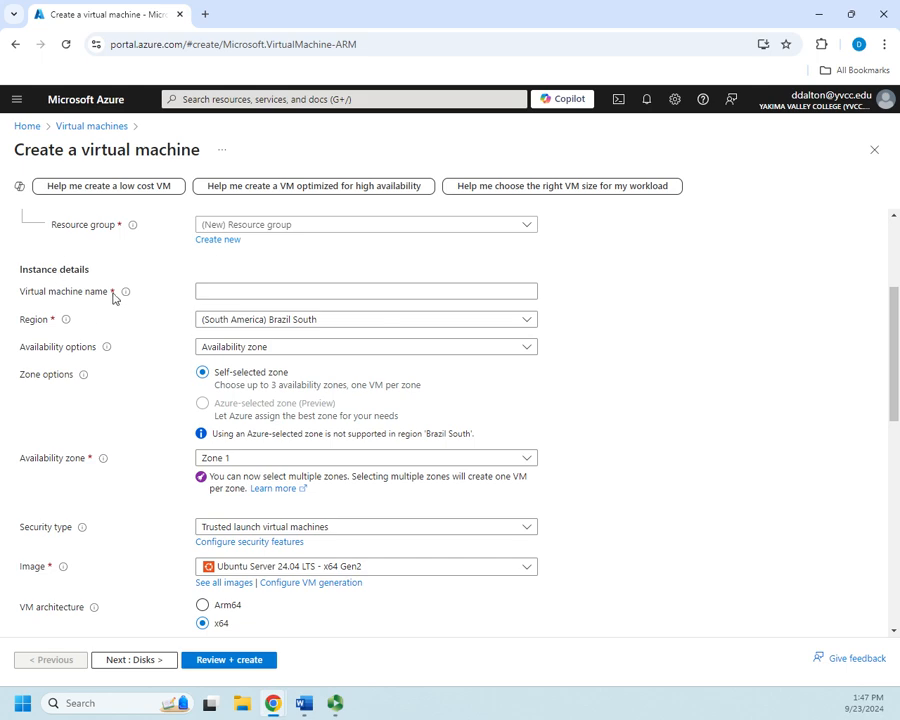
mouse_move(68, 322)
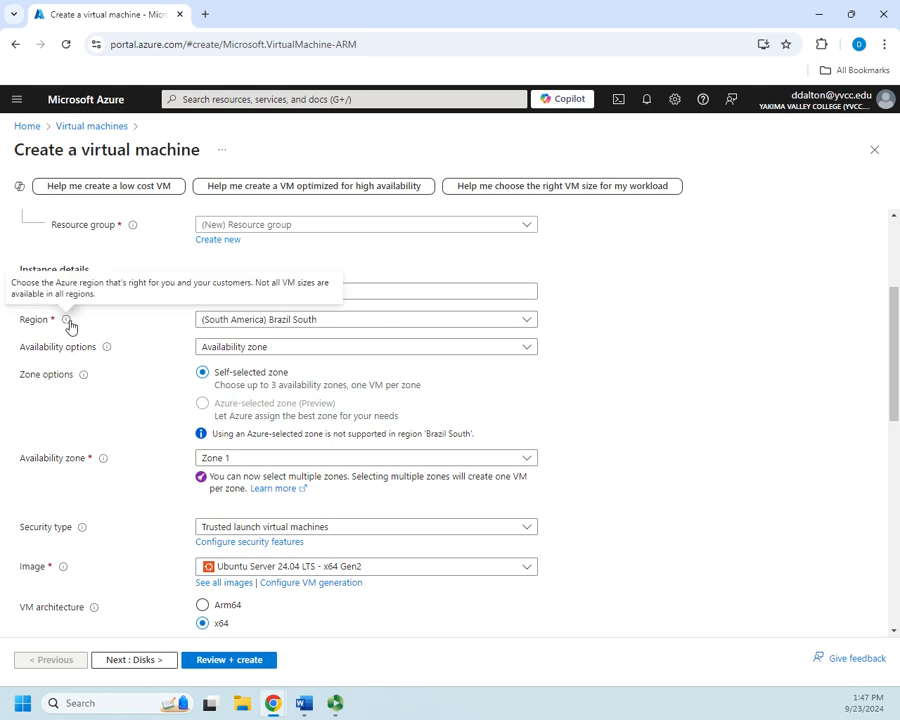
mouse_move(108, 350)
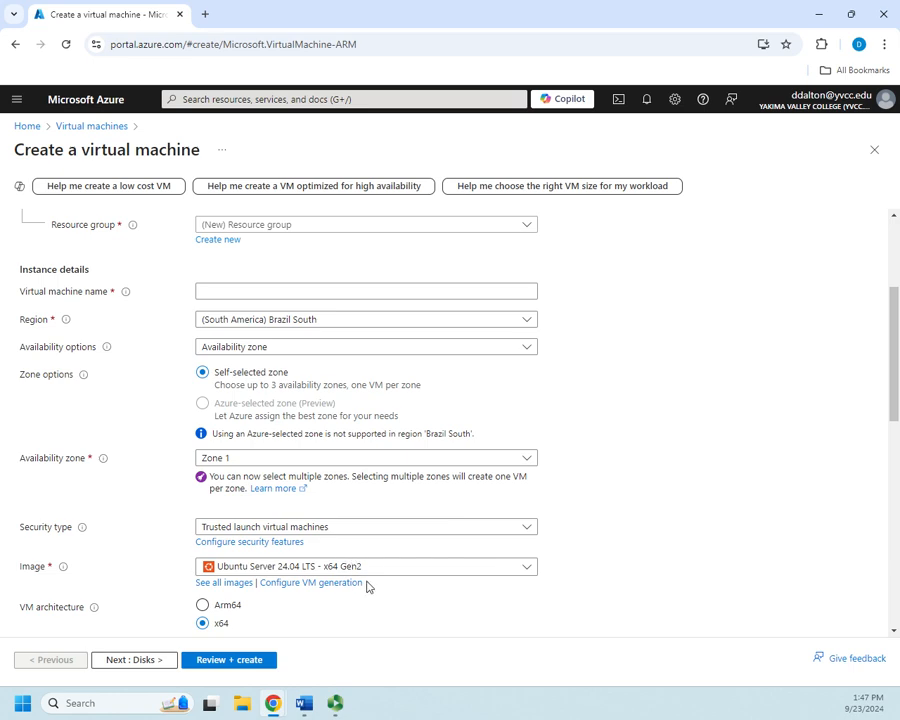
scroll(340, 520, "up", 2)
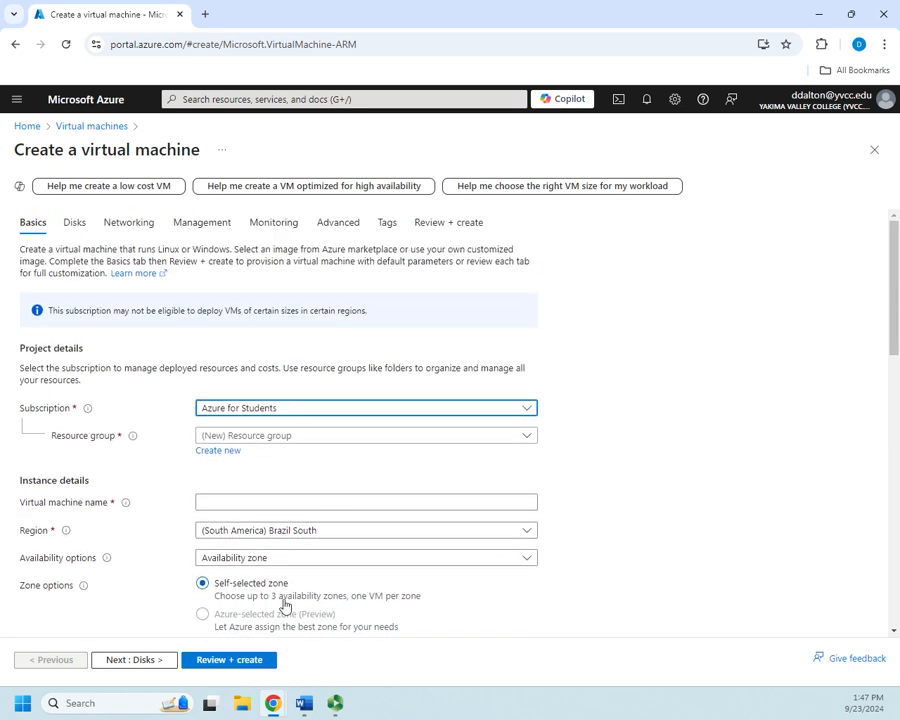
scroll(478, 477, "down", 5)
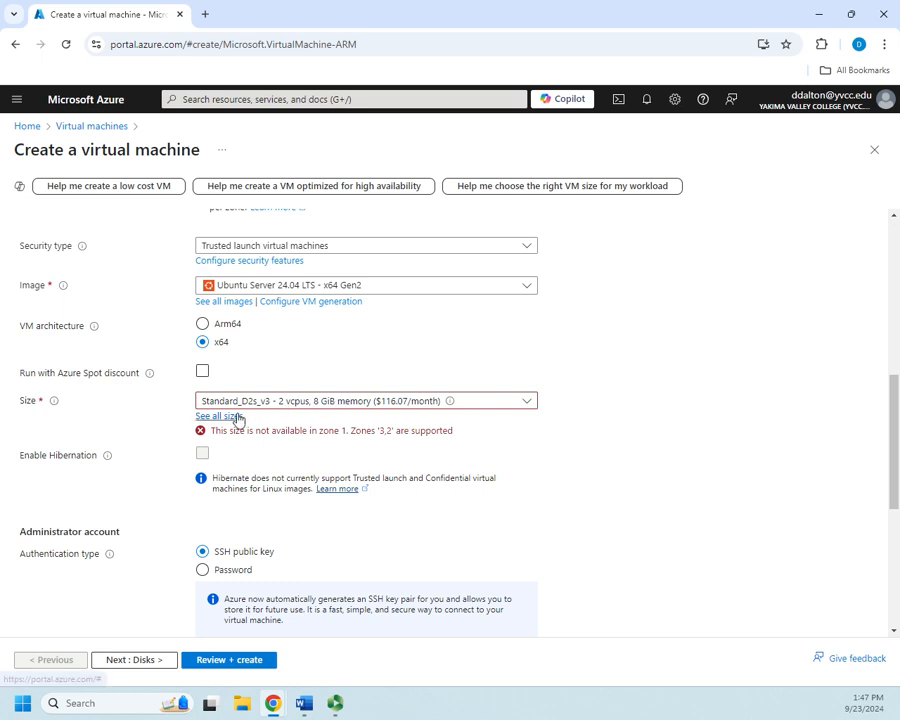
left_click(528, 402)
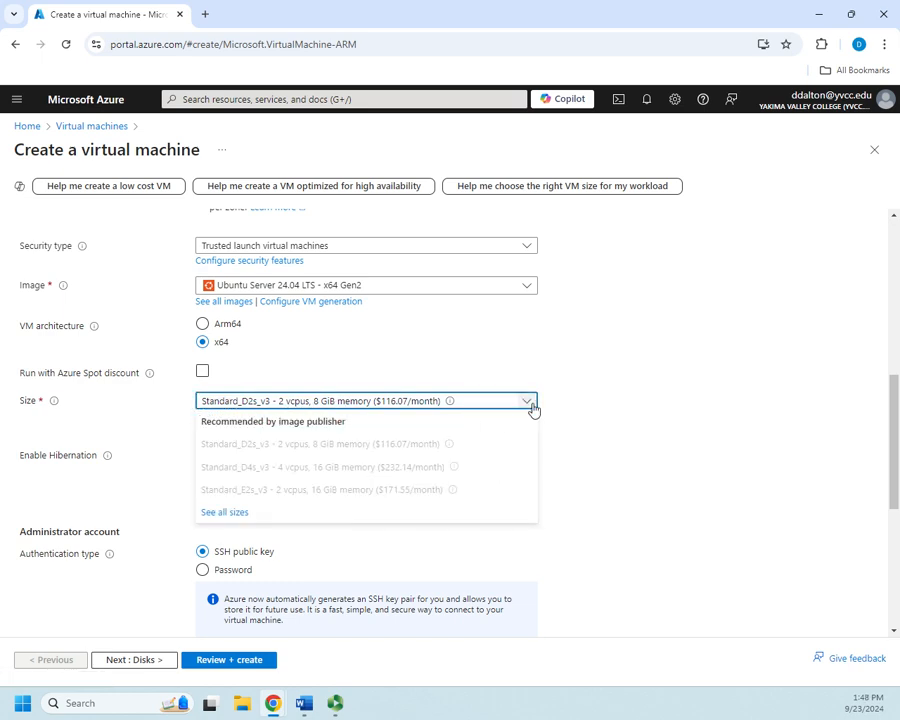
left_click(528, 402)
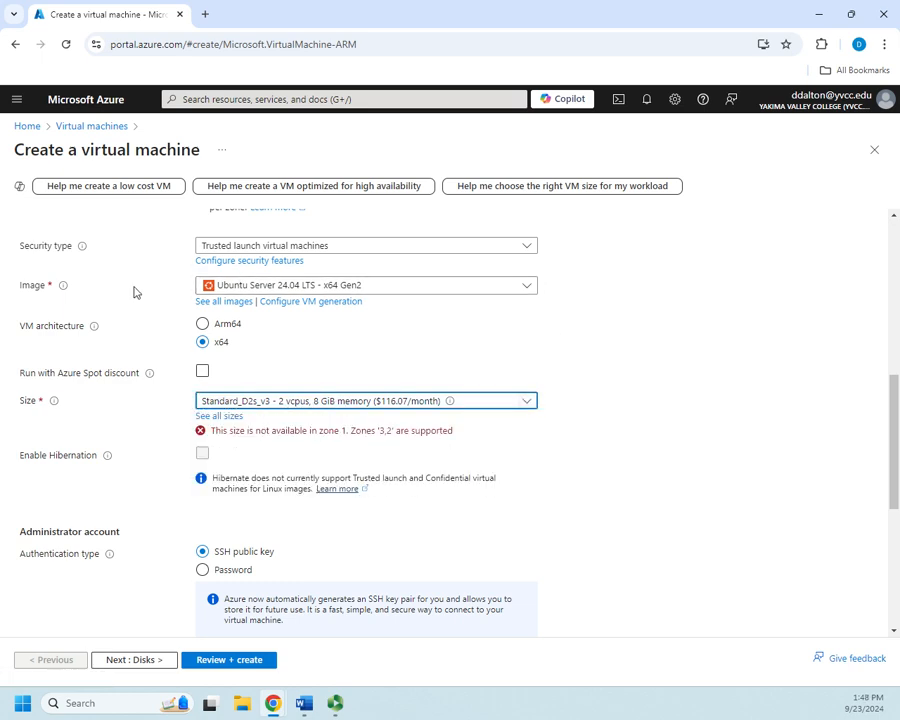
- Set the virtual machine image to Windows Server 2022 Datacenter: Azure Edition - x64 Gen2
left_click(528, 286)
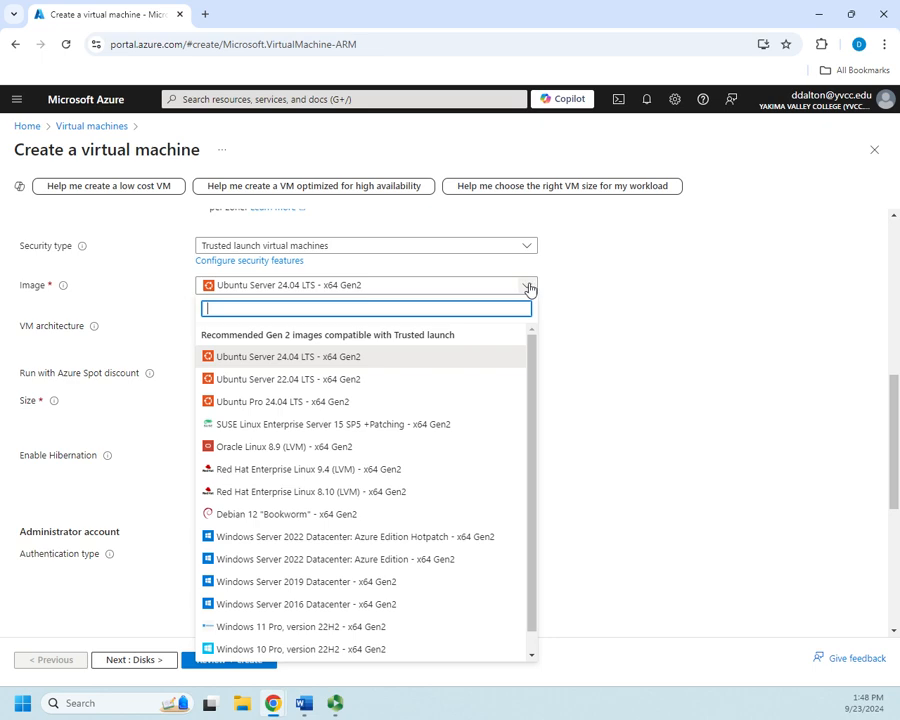
left_click(295, 564)
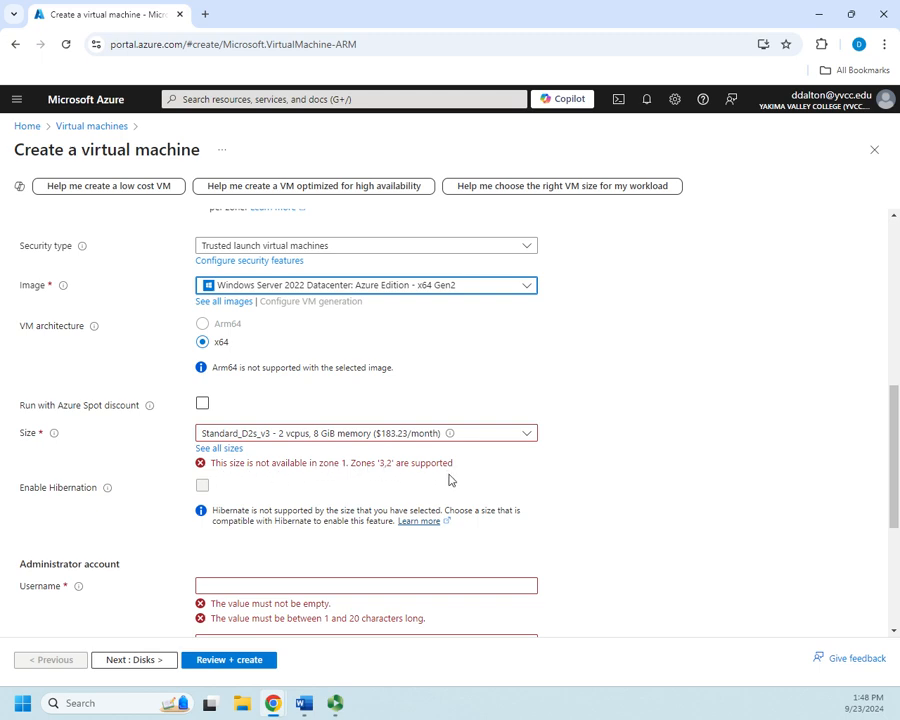
- Check the availability options and make Zone 2 the only selected availability zone
scroll(449, 480, "up", 2)
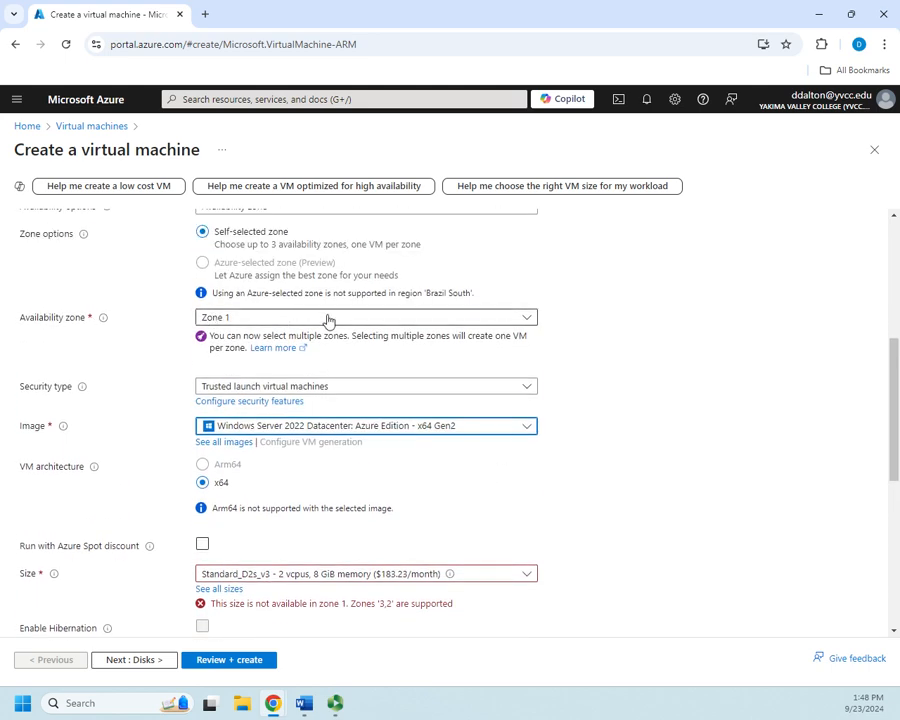
scroll(328, 320, "up", 3)
scroll(328, 320, "down", 1)
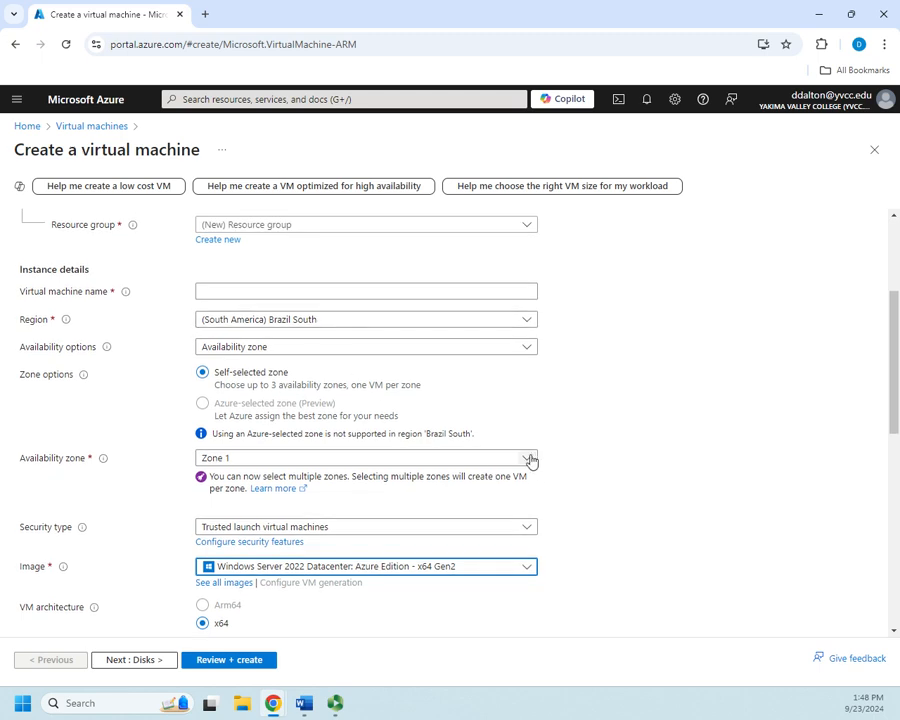
left_click(529, 347)
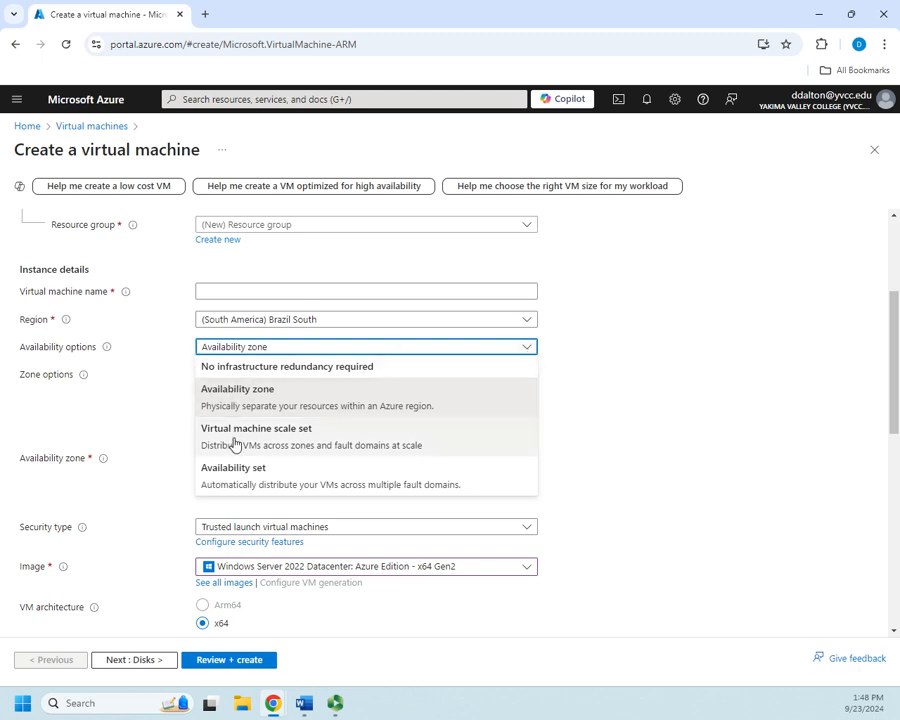
left_click(633, 437)
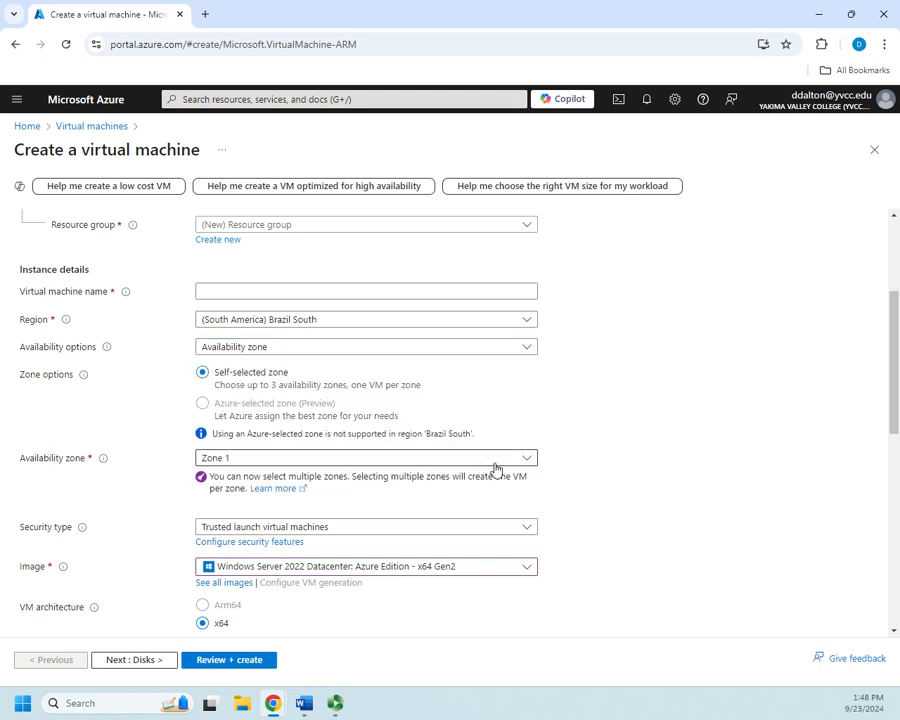
left_click(529, 457)
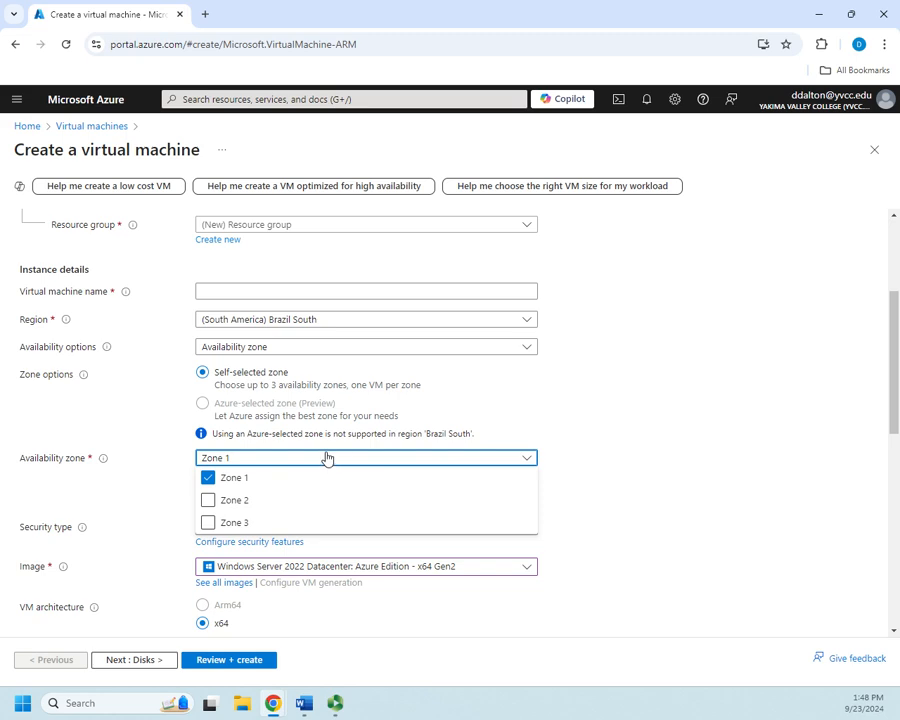
scroll(326, 457, "down", 4)
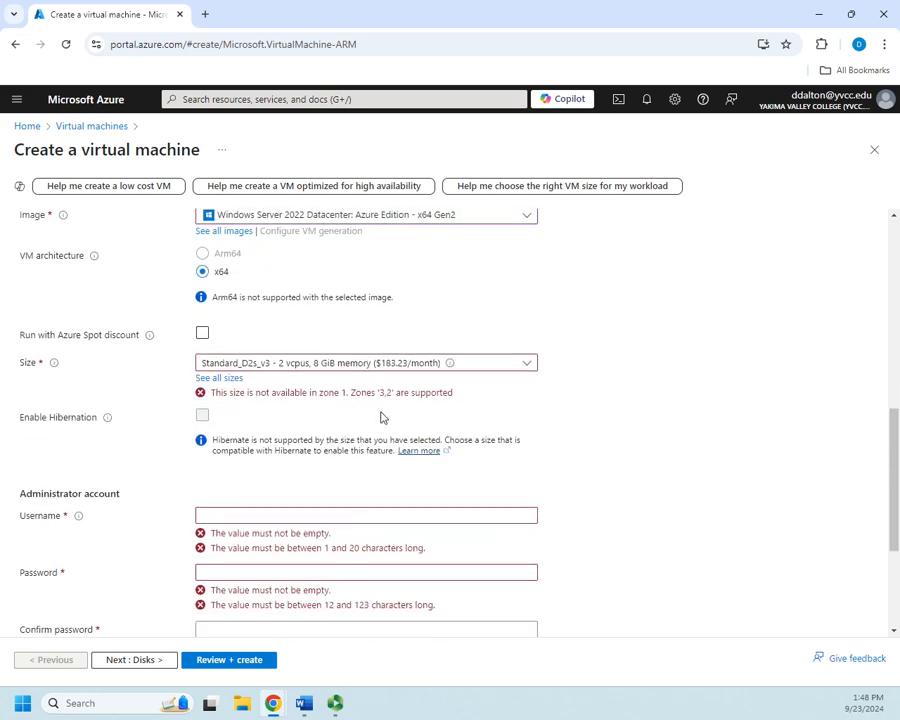
scroll(380, 417, "up", 4)
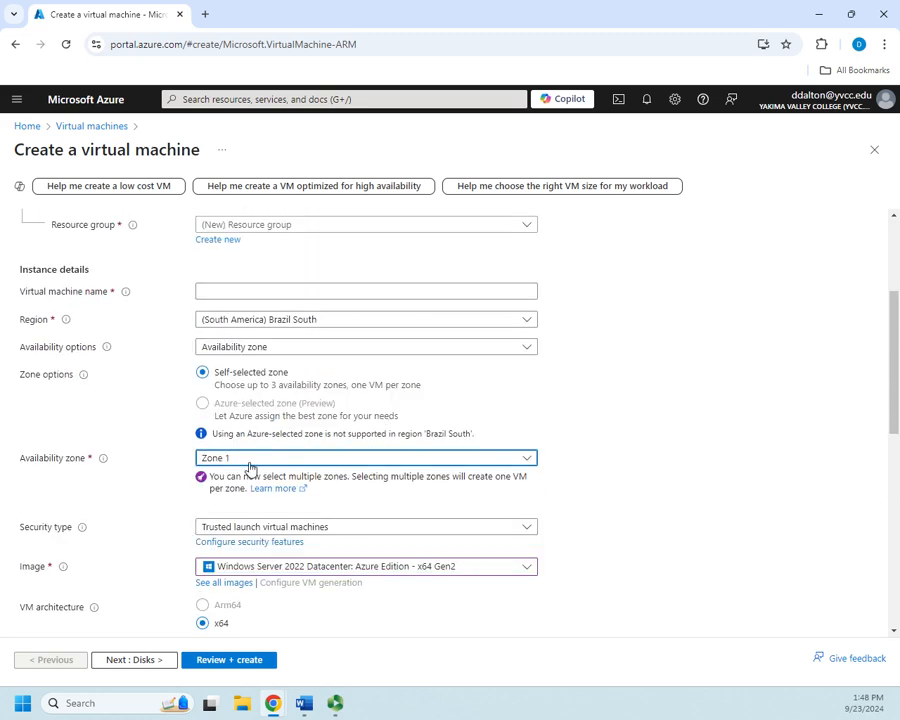
left_click(251, 467)
left_click(208, 500)
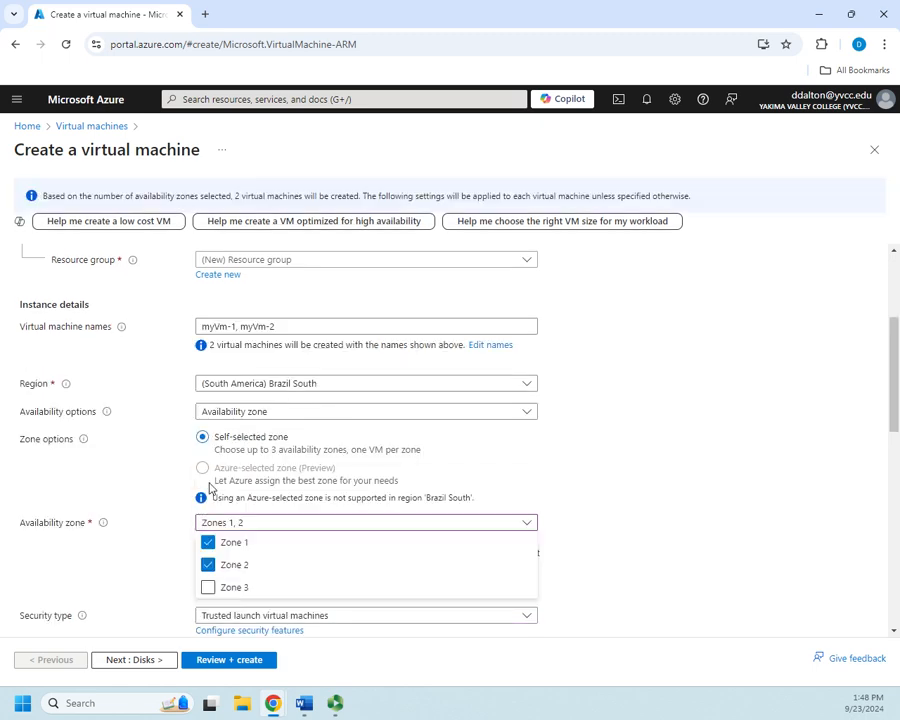
left_click(207, 541)
scroll(344, 546, "down", 4)
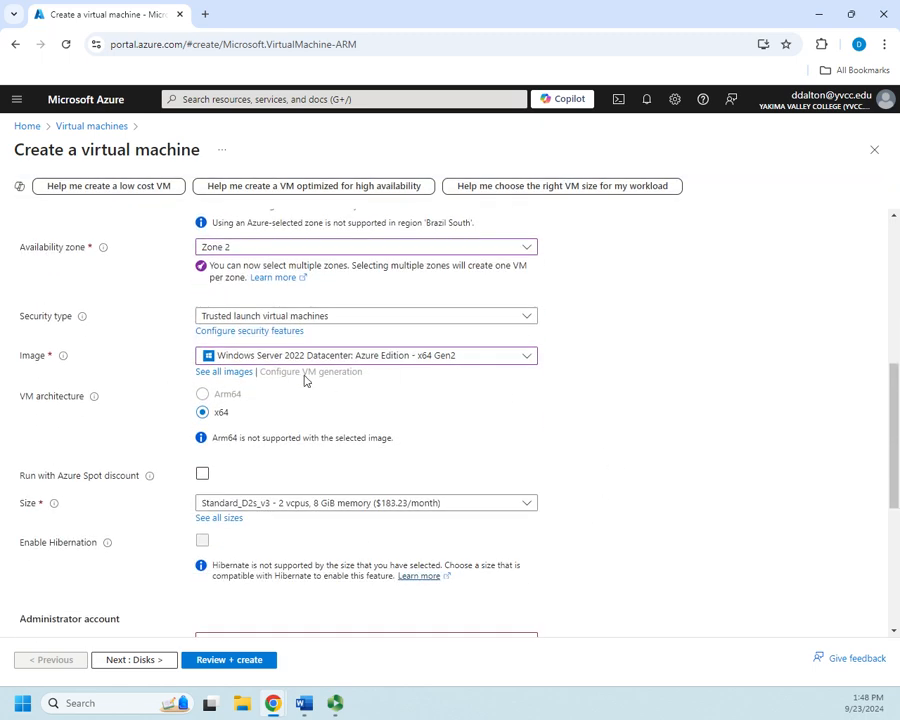
- Set the availability options to No infrastructure redundancy required
scroll(291, 399, "up", 4)
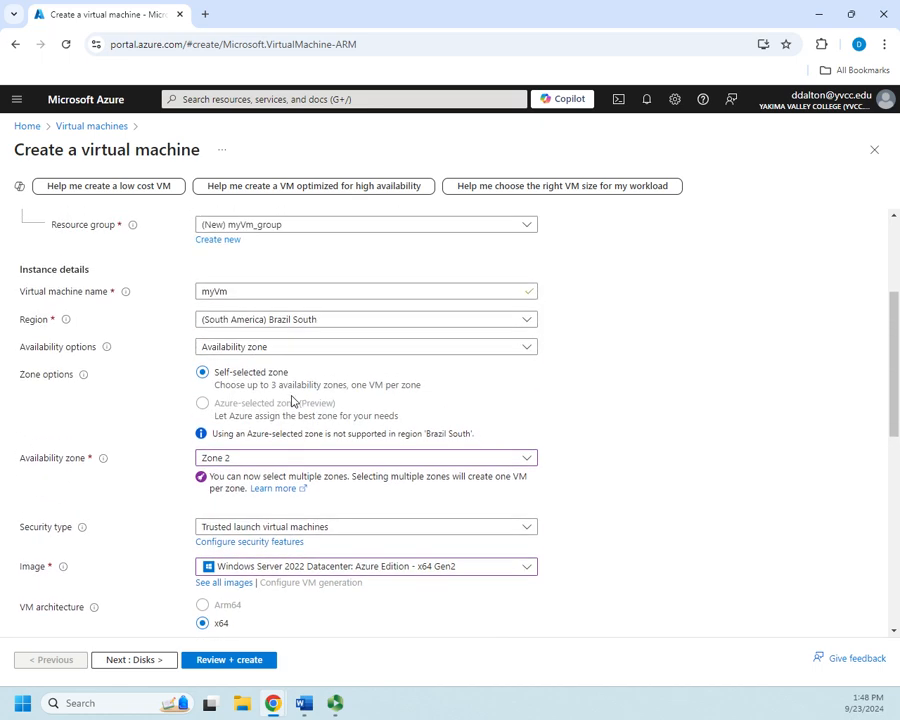
left_click(527, 346)
left_click(271, 368)
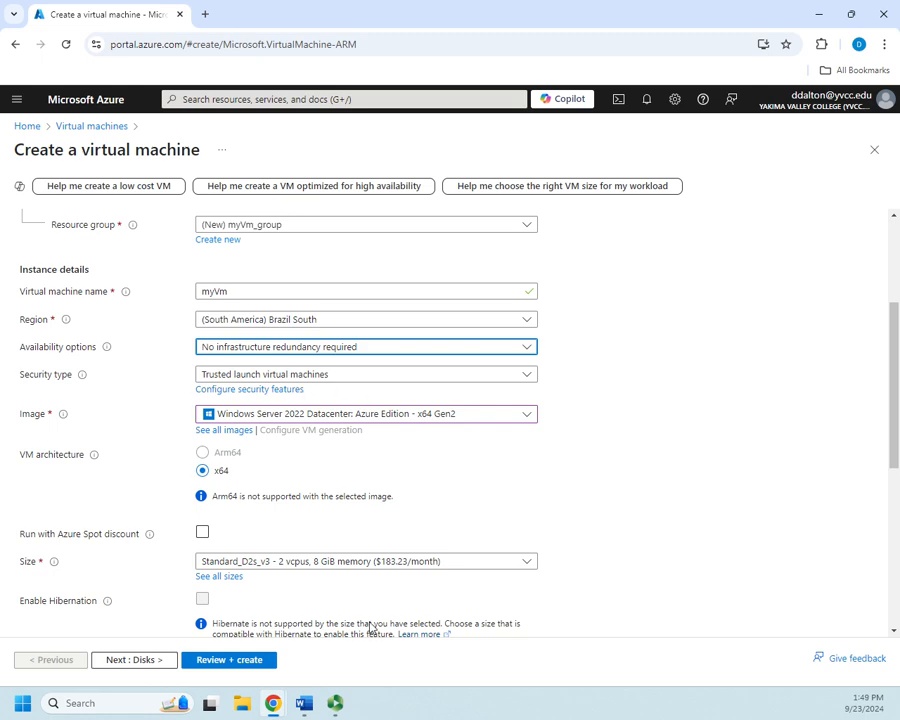
- Set the virtual machine size to Standard_DS1_v2 with 1 vcpu and 3.5 GiB memory
scroll(257, 498, "down", 2)
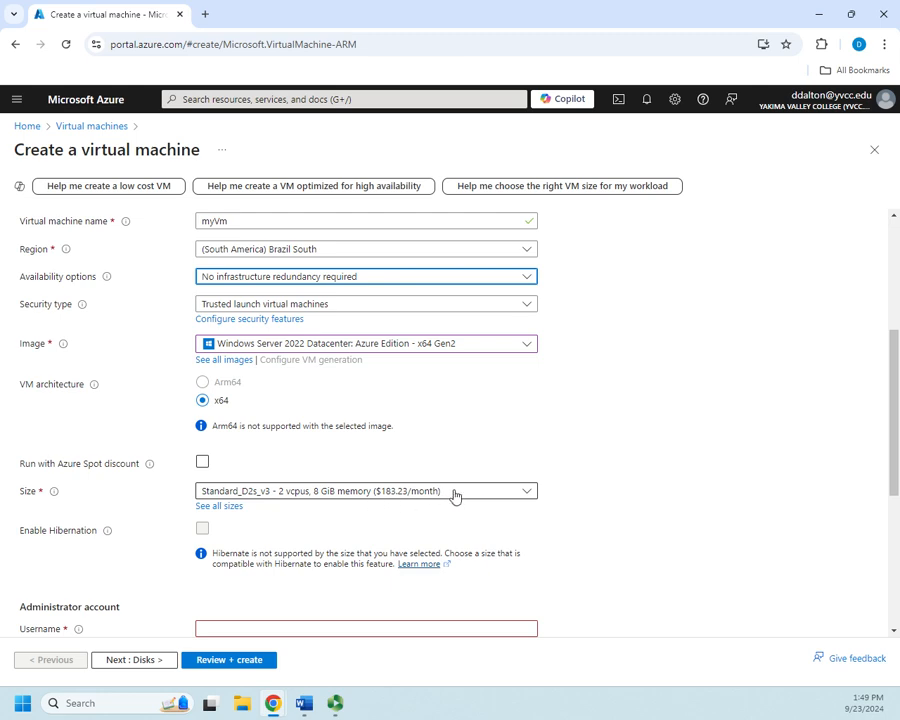
left_click(529, 495)
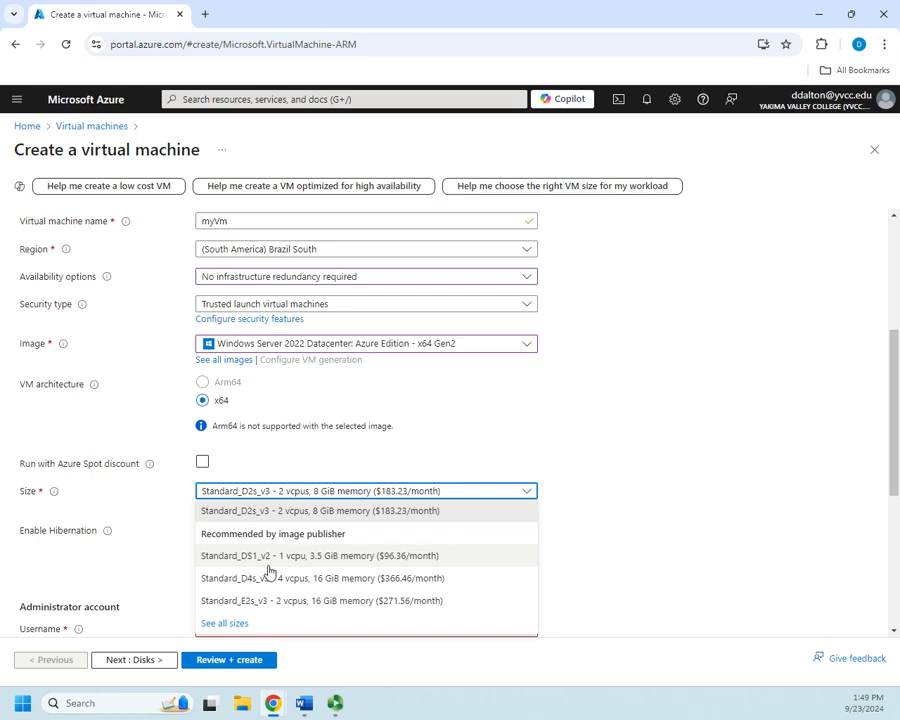
left_click(354, 560)
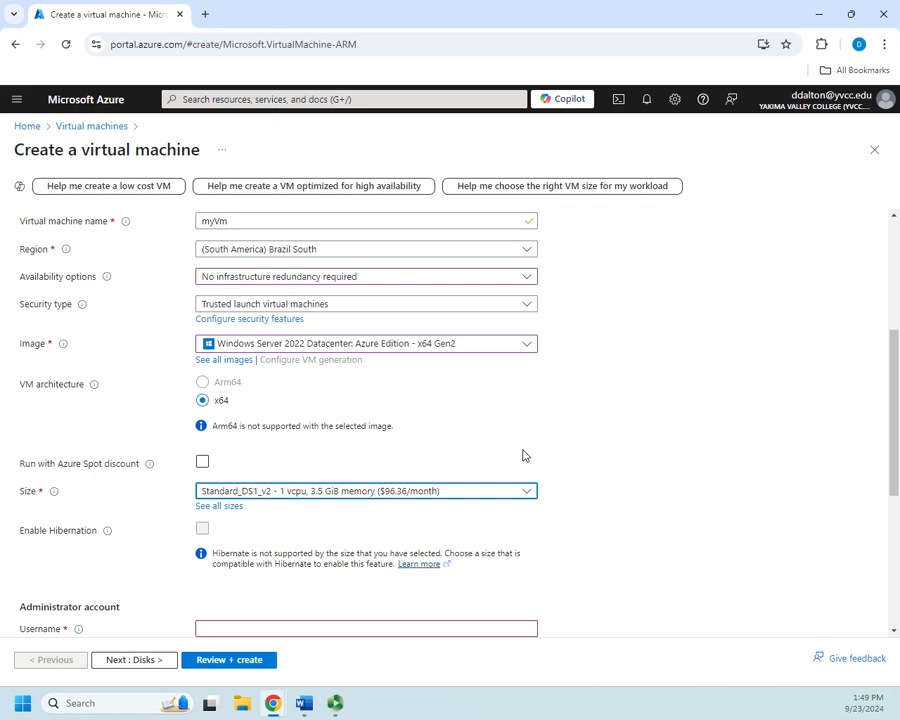
- Rename the virtual machine to Temp in the instance details
scroll(458, 469, "up", 3)
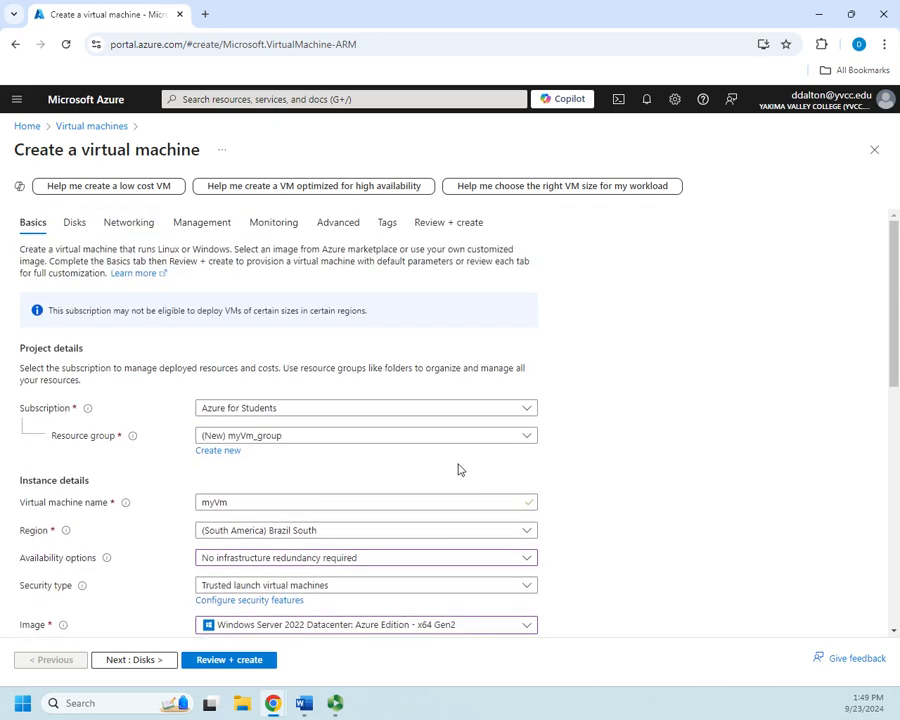
scroll(450, 540, "down", 4)
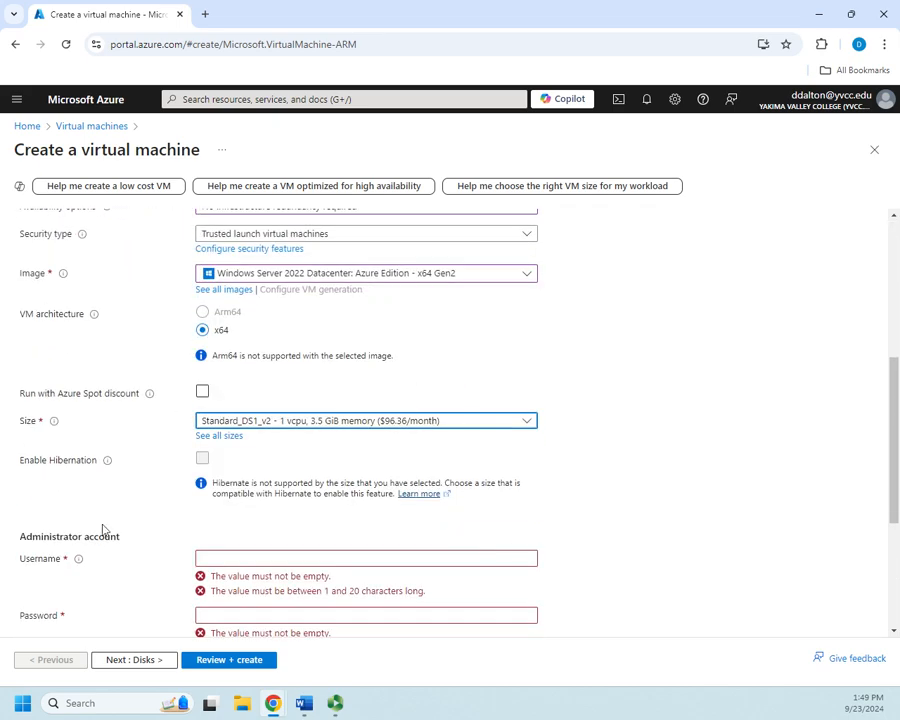
scroll(403, 540, "up", 5)
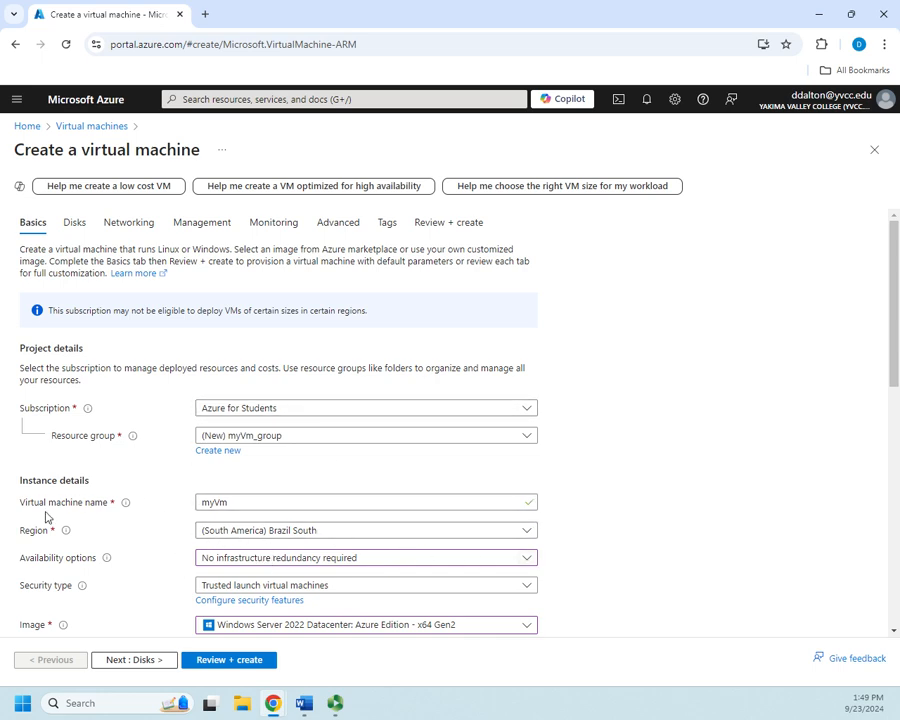
left_click_drag(252, 504, 130, 508)
mouse_move(129, 506)
type("Temp")
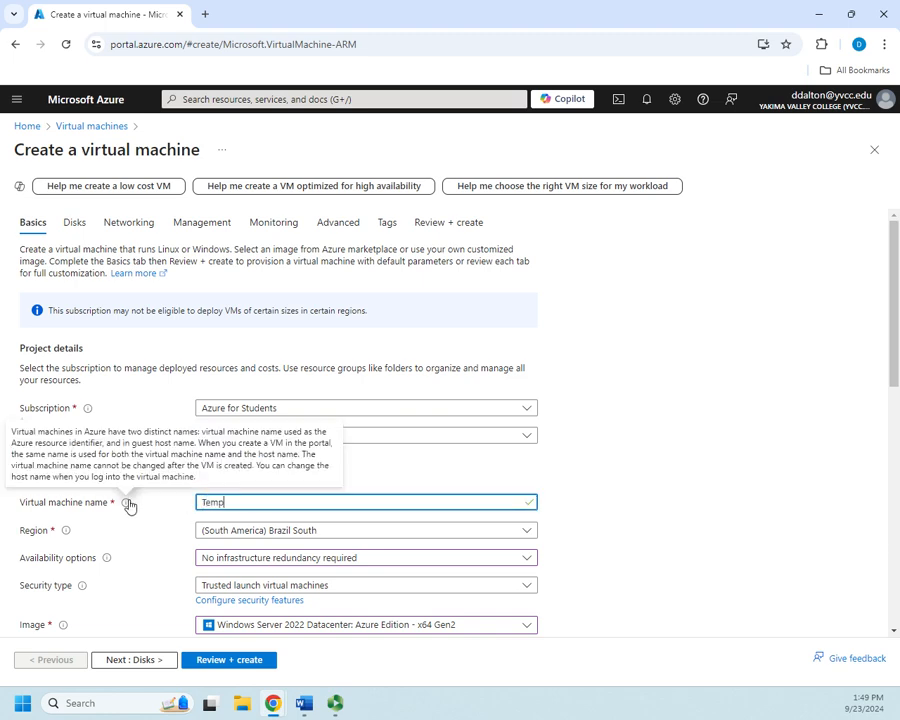
key("Tab")
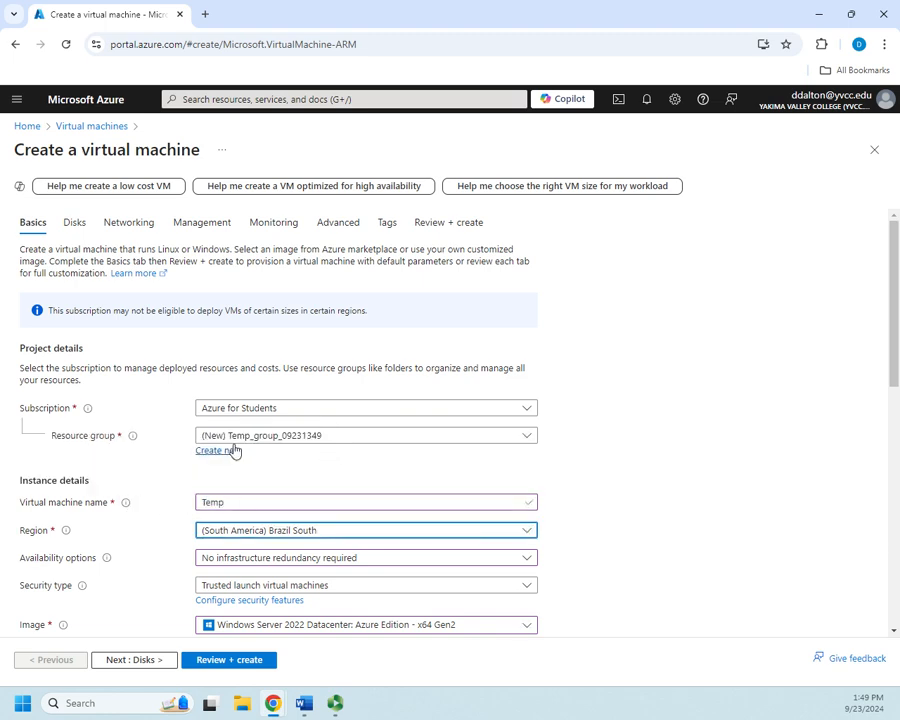
- Set the region to (US) West US 2 and the availability options to No infrastructure redundancy required
scroll(315, 437, "down", 1)
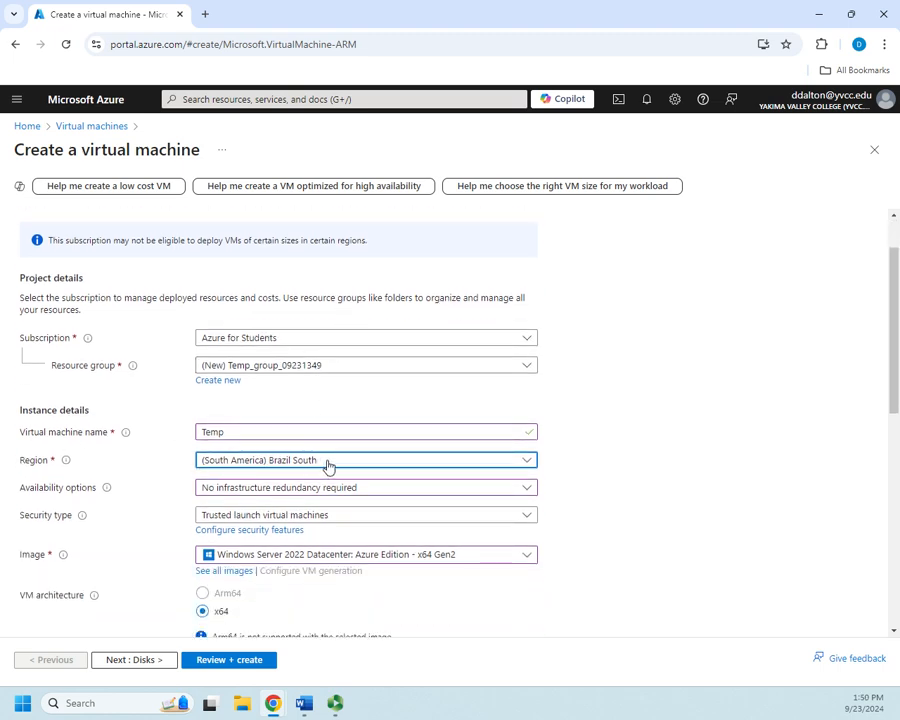
left_click(325, 466)
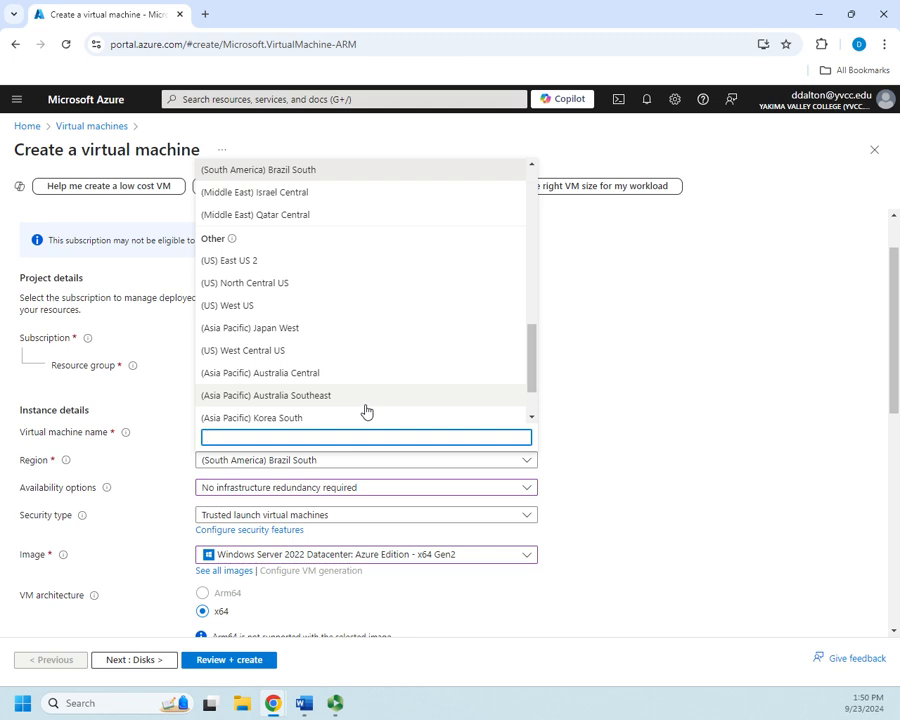
scroll(365, 410, "up", 10)
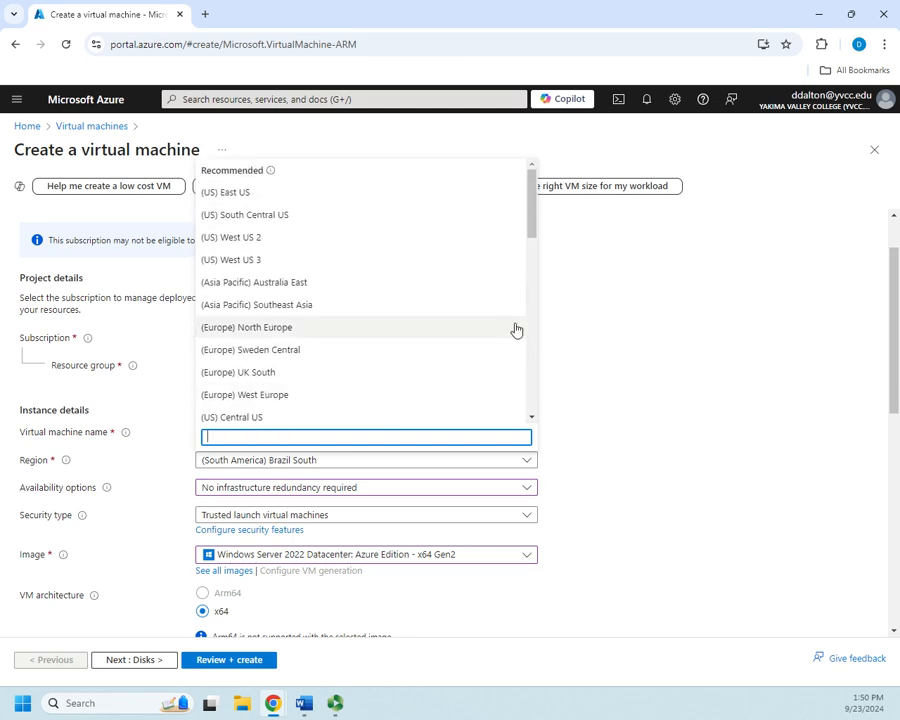
left_click(250, 247)
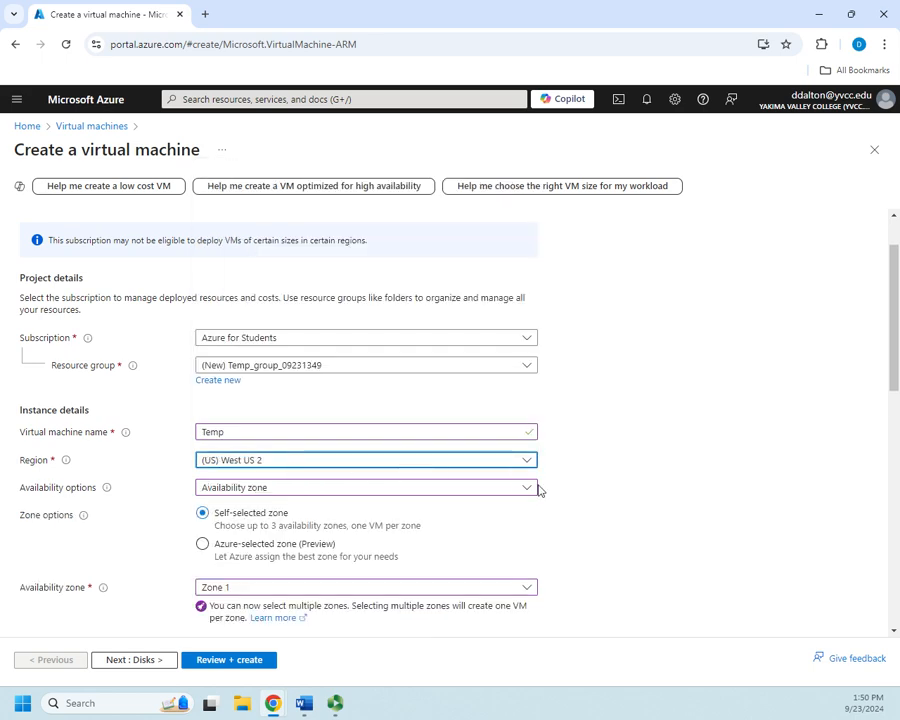
left_click(407, 493)
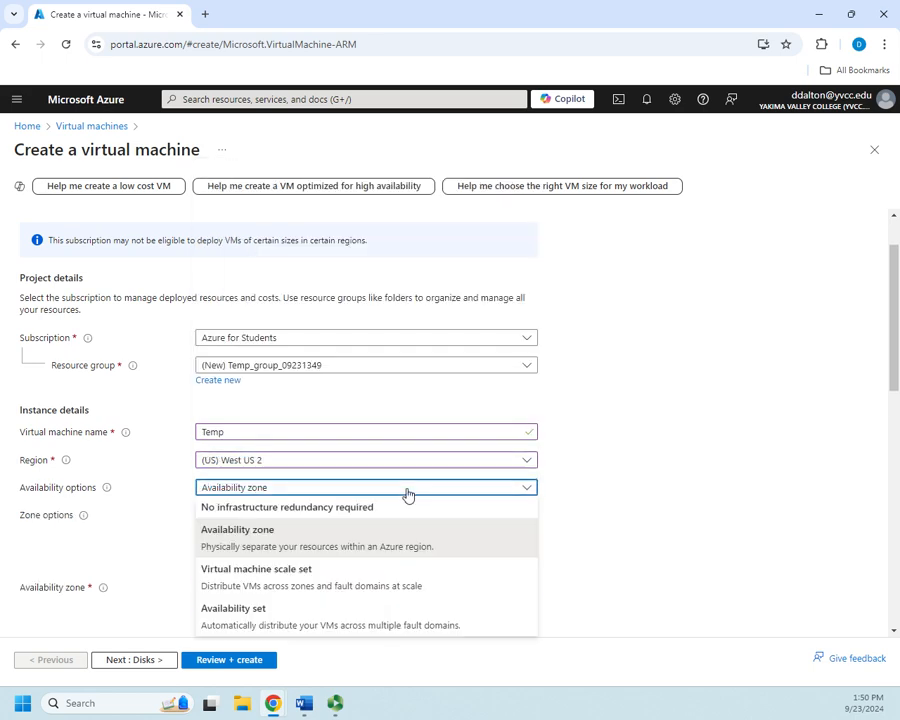
left_click(249, 509)
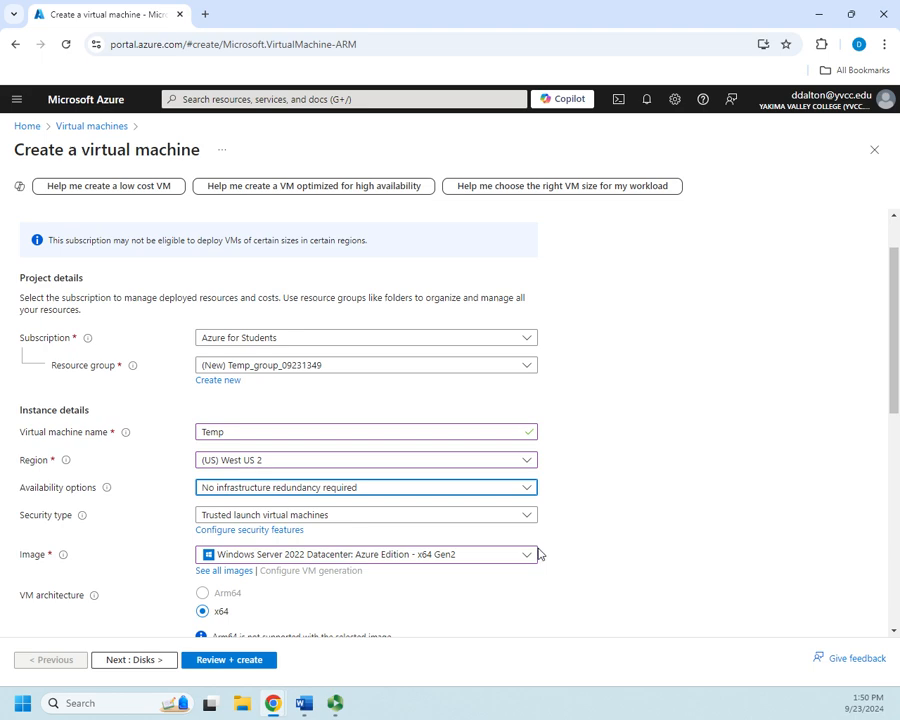
- Try to enable hibernation for the virtual machine
scroll(538, 554, "down", 3)
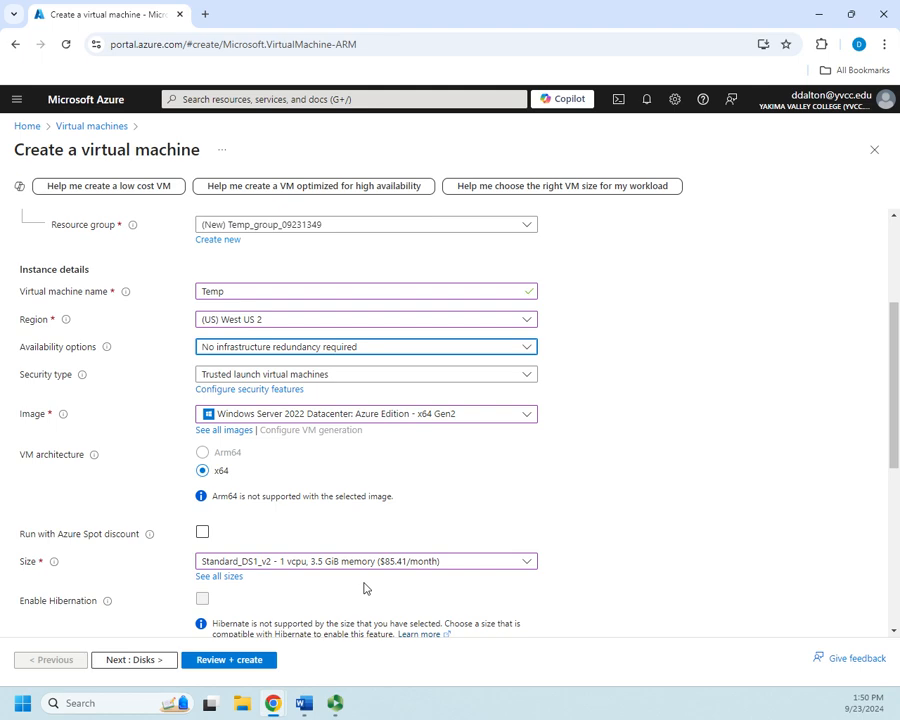
scroll(364, 588, "down", 5)
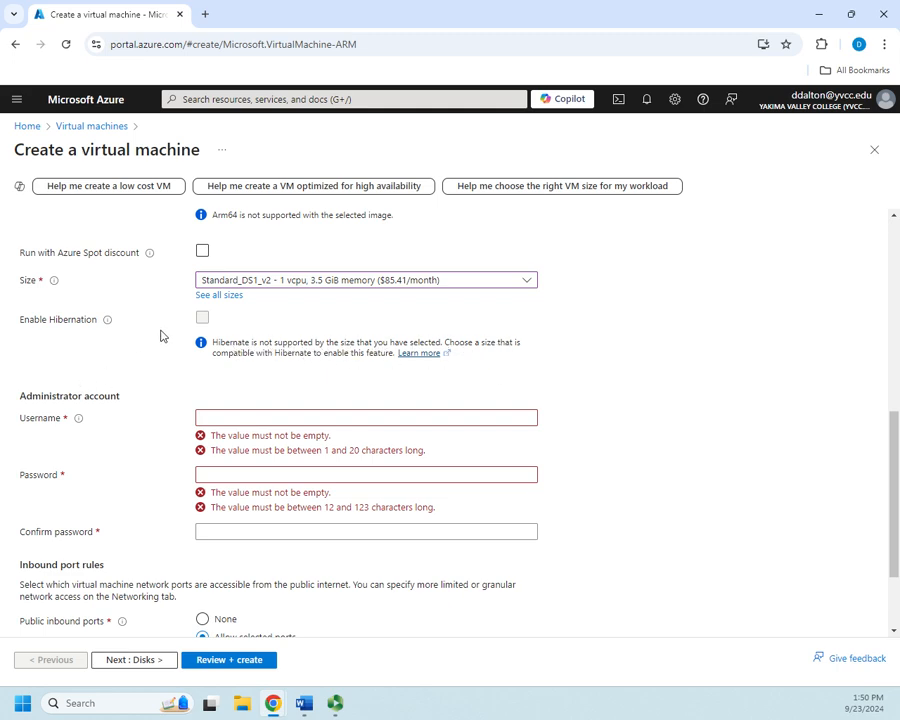
double_click(204, 319)
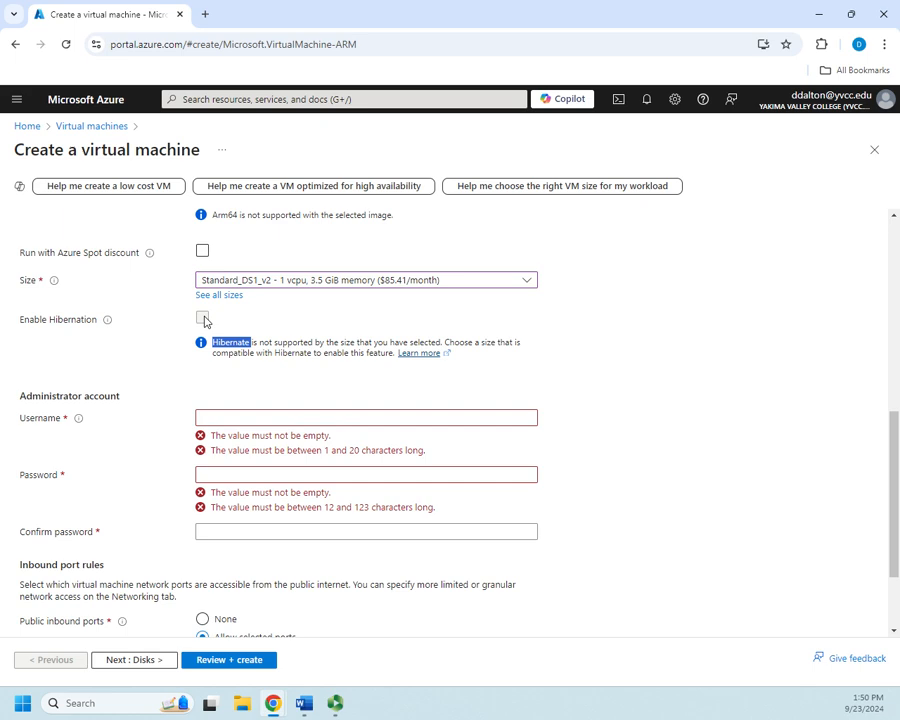
- Enter the administrator account's username and password, and confirm the password
left_click(279, 418)
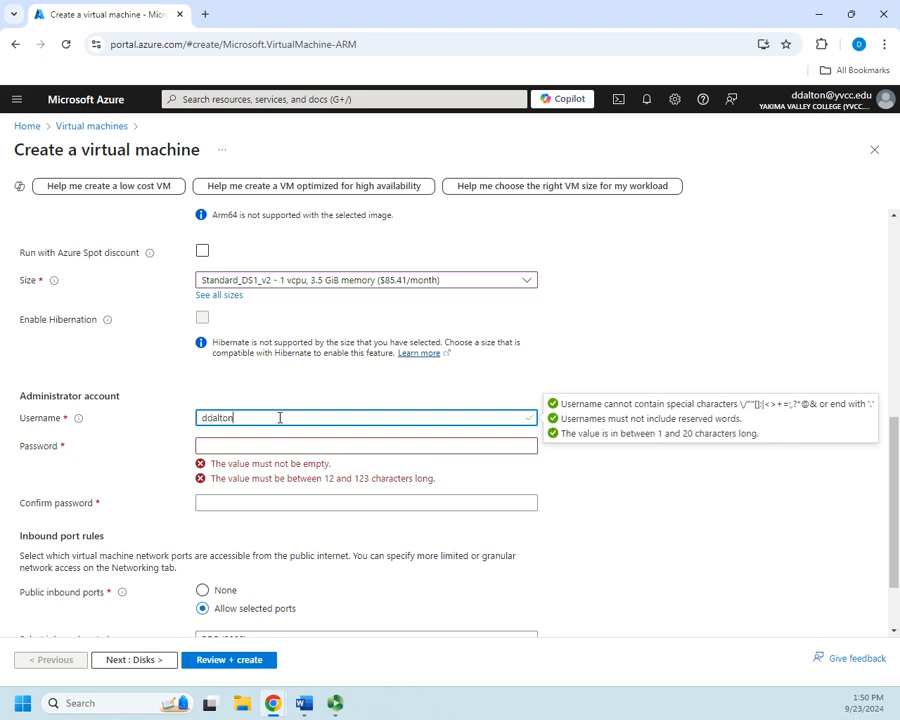
key("Tab")
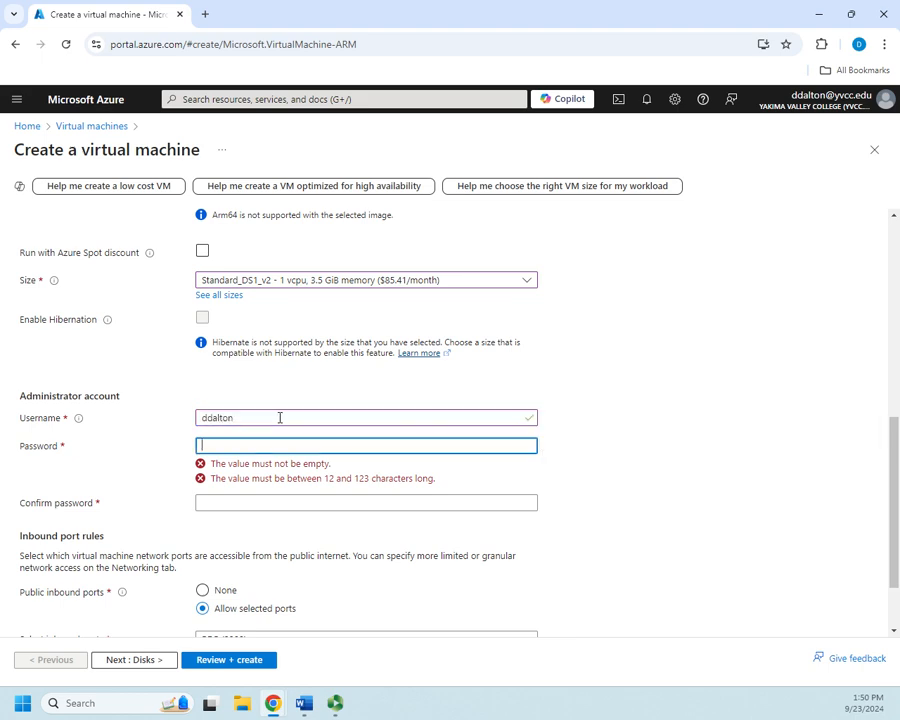
type("••••")
key("Tab")
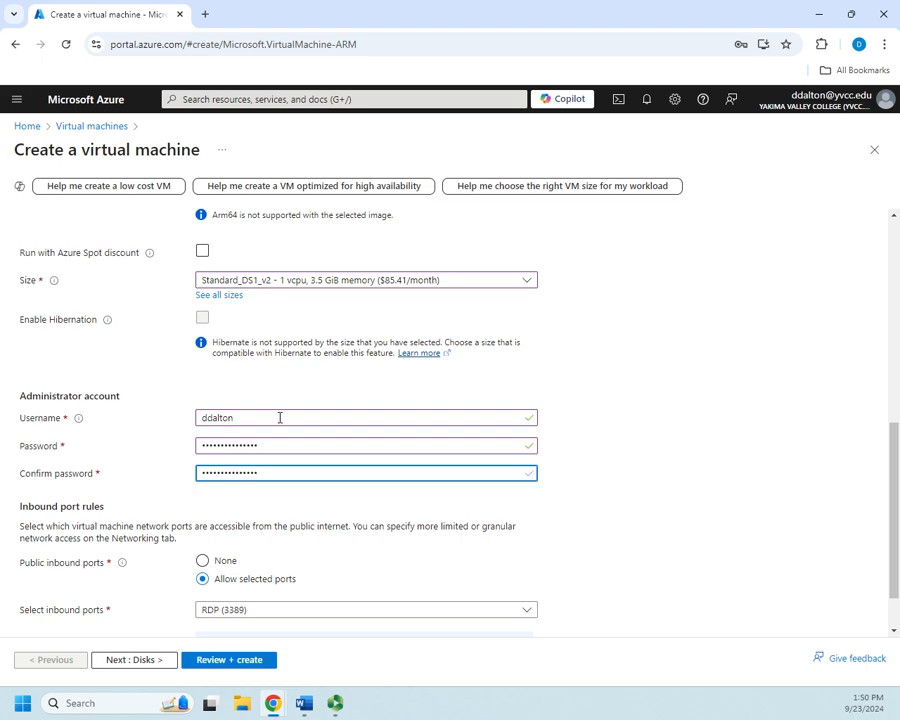
- Check the public inbound ports help and the selectable ports, and set Public inbound ports to None
scroll(284, 503, "down", 1)
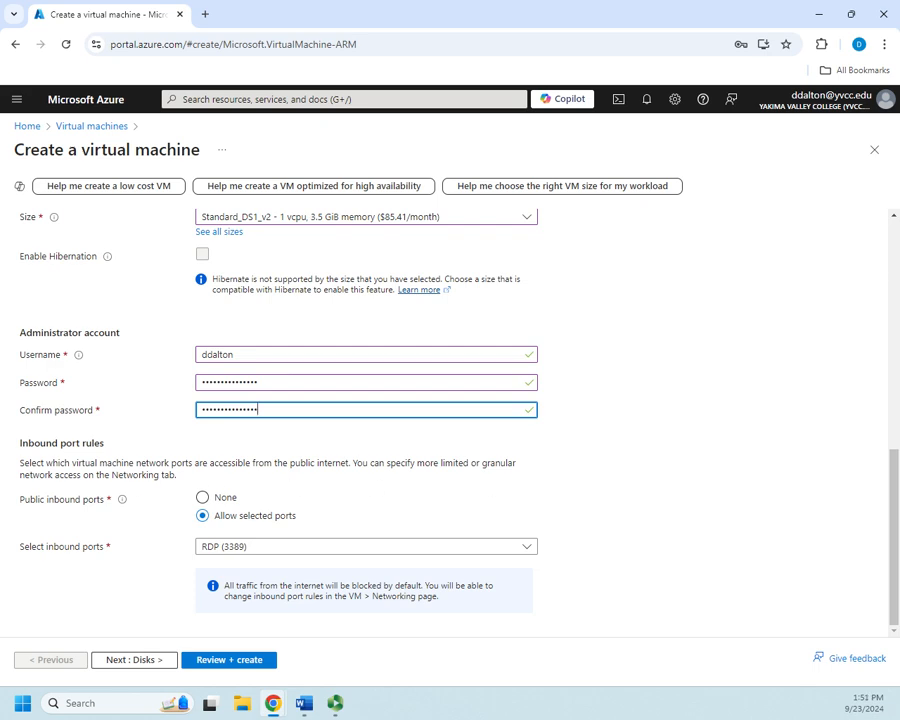
mouse_move(123, 501)
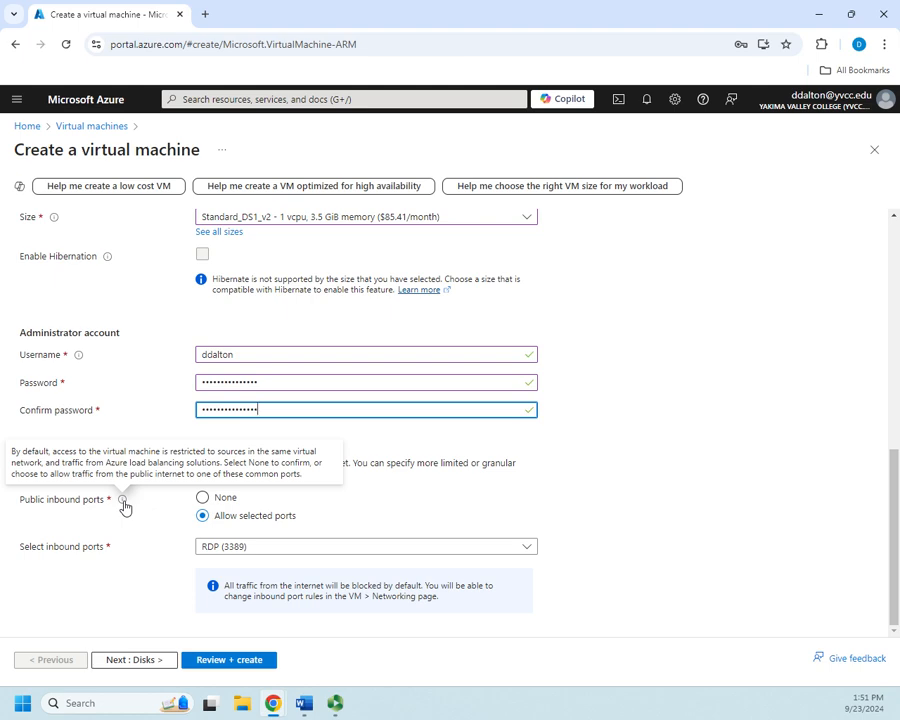
left_click(206, 499)
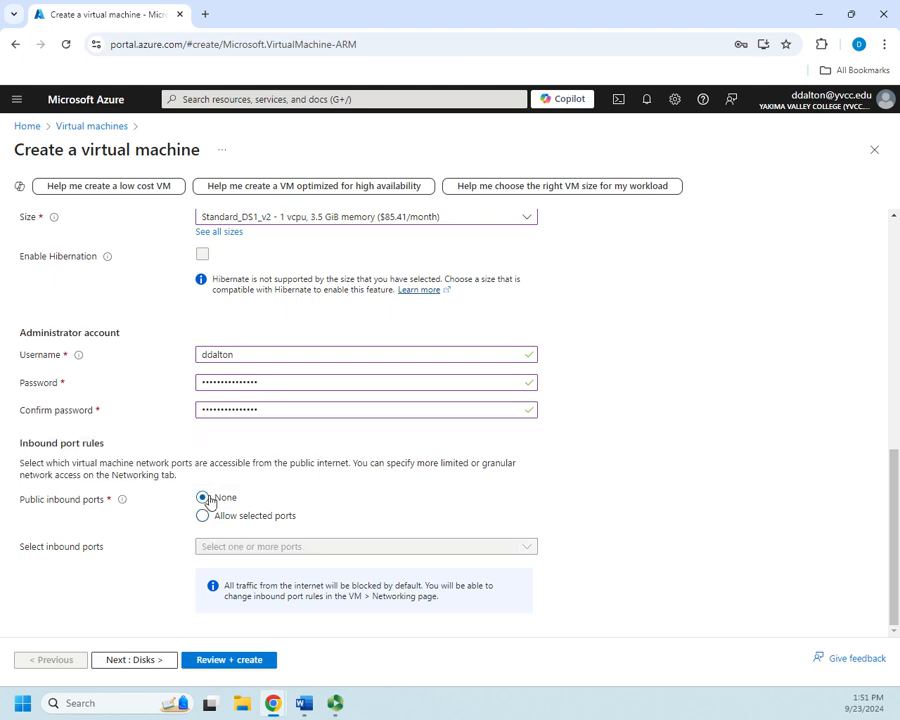
left_click(268, 520)
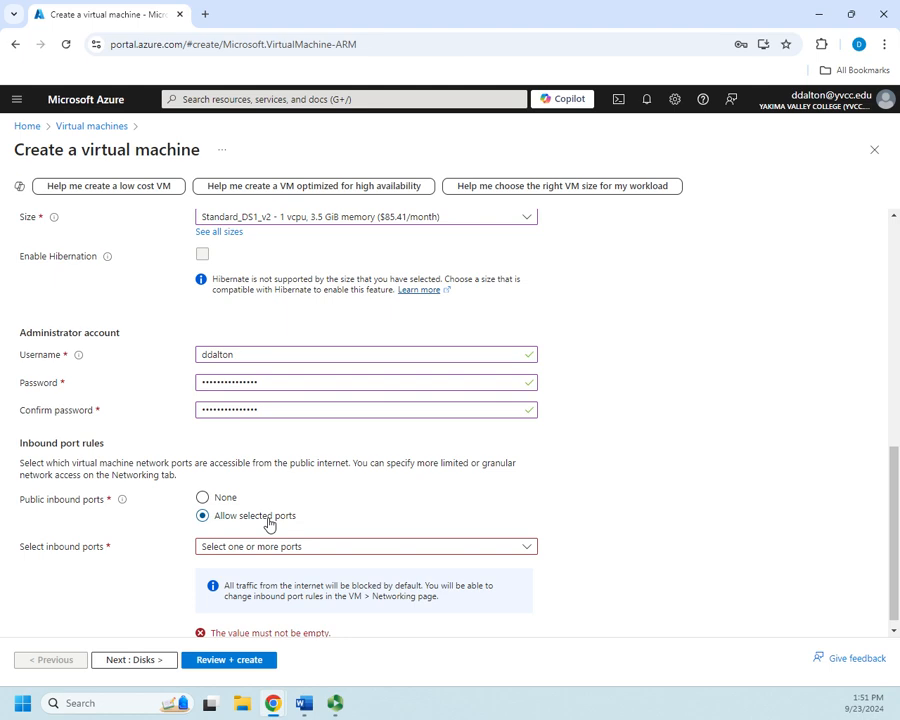
scroll(366, 504, "down", 1)
left_click(476, 535)
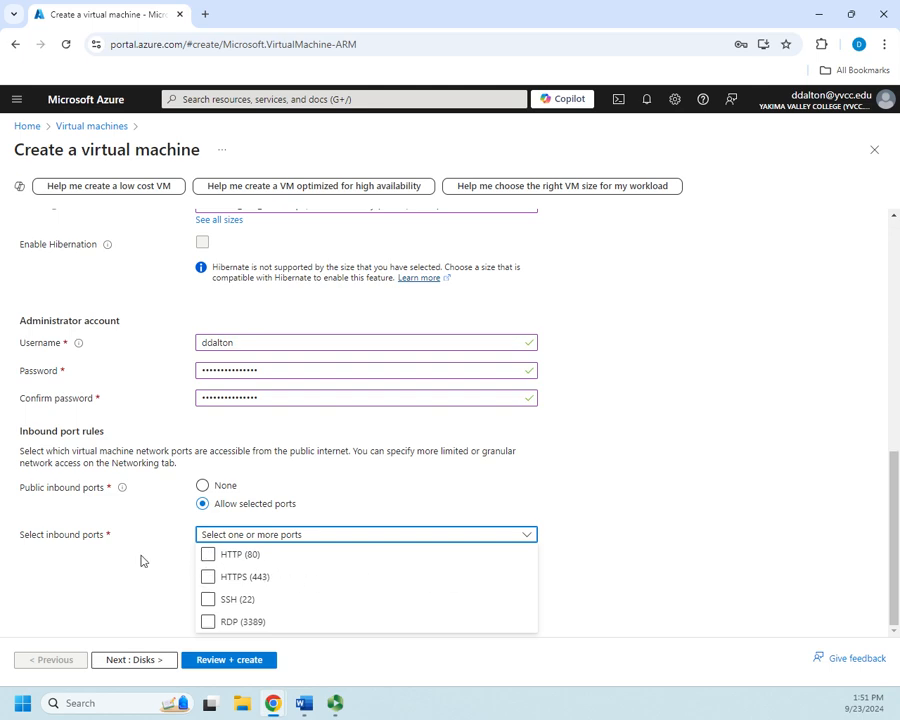
left_click(202, 485)
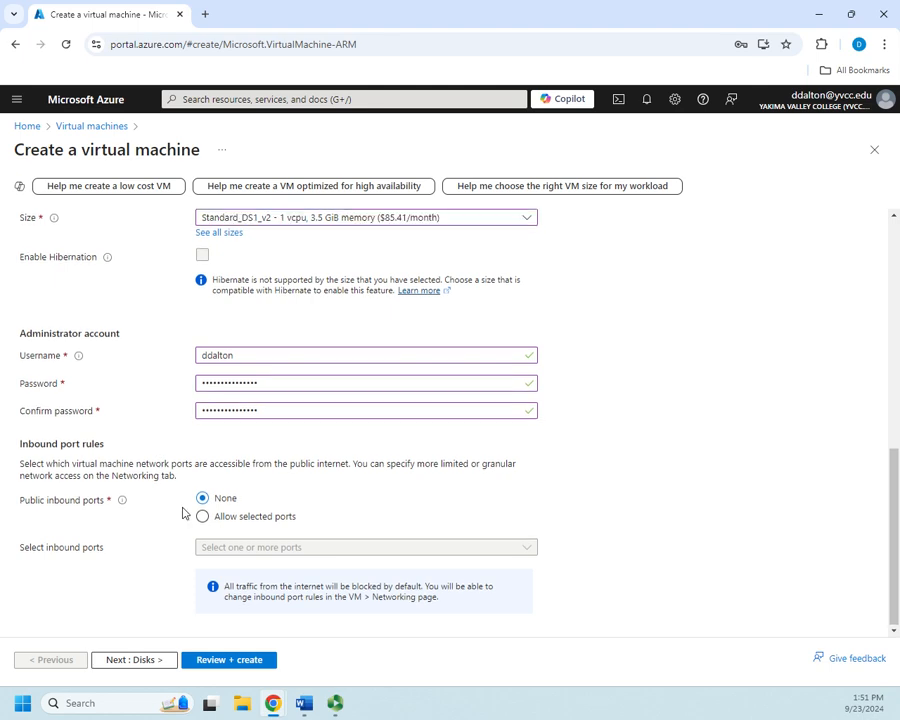
- In the disk settings, check the OS disk size choices and set the OS disk type to Standard SSD (locally-redundant storage)
scroll(183, 513, "up", 6)
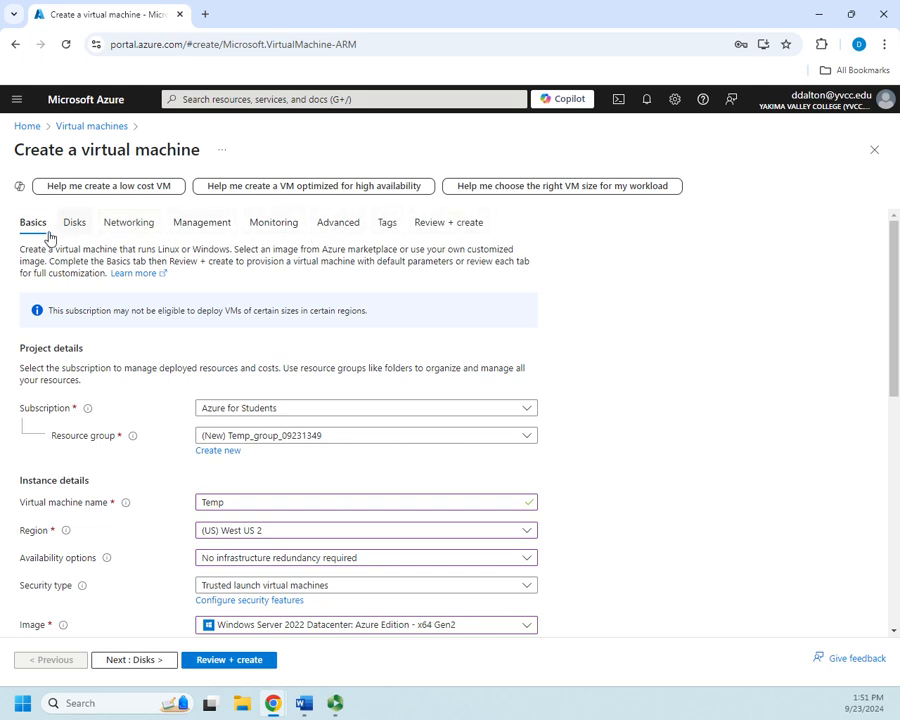
left_click(126, 662)
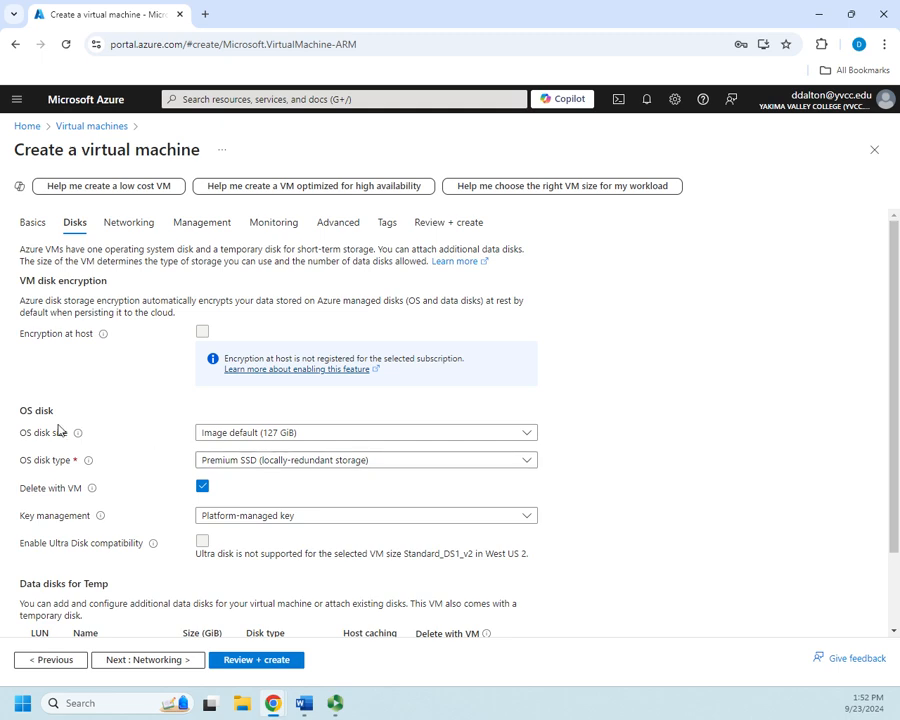
left_click(528, 432)
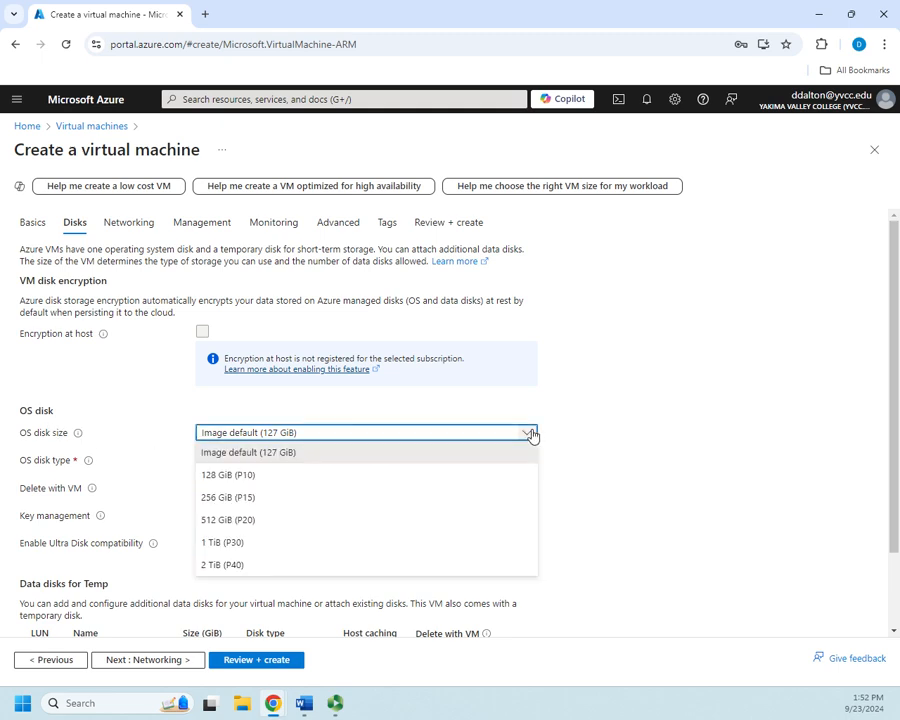
left_click(152, 407)
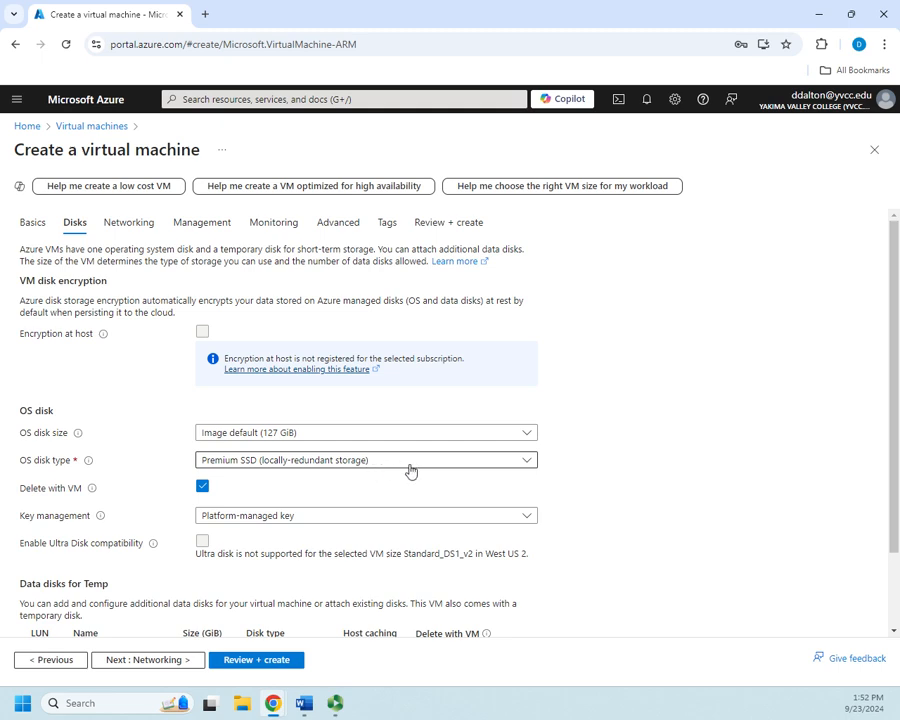
left_click(523, 461)
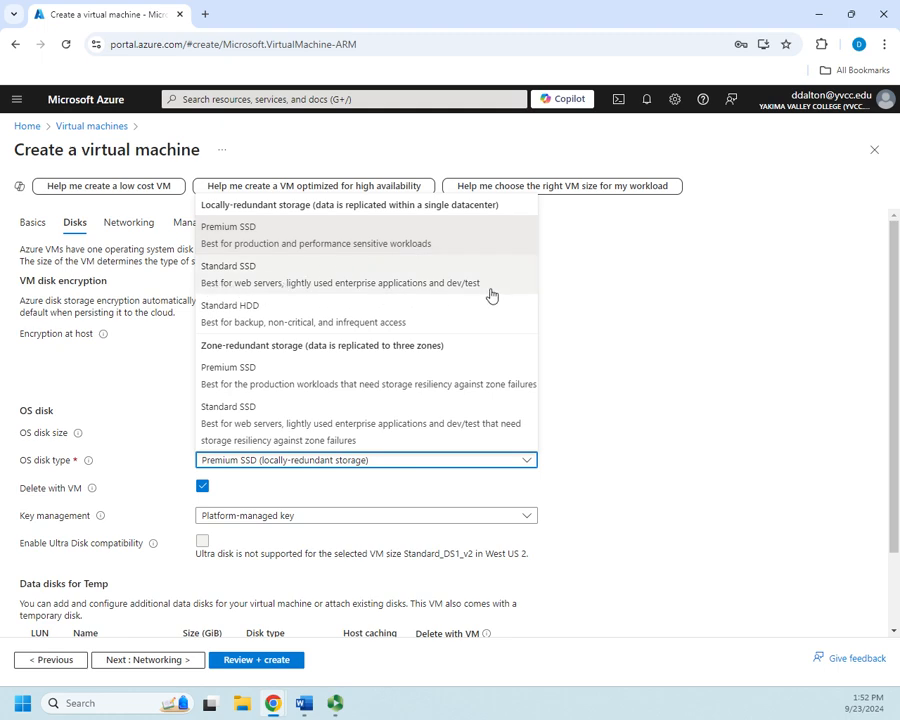
left_click(294, 278)
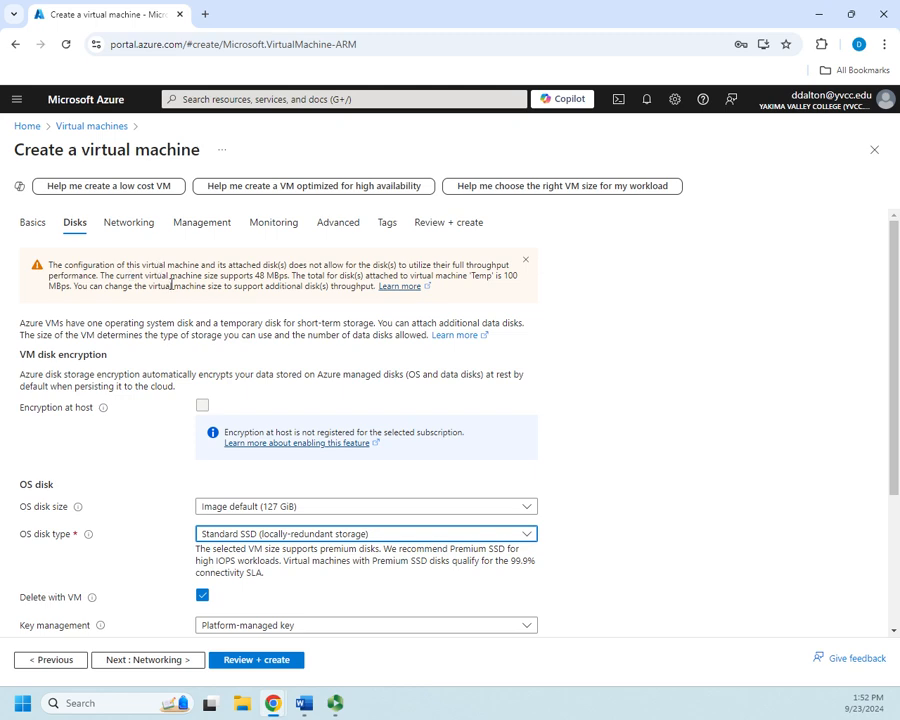
- Expand the advanced disk settings and examine the managed disk and ephemeral OS disk options
scroll(180, 292, "down", 2)
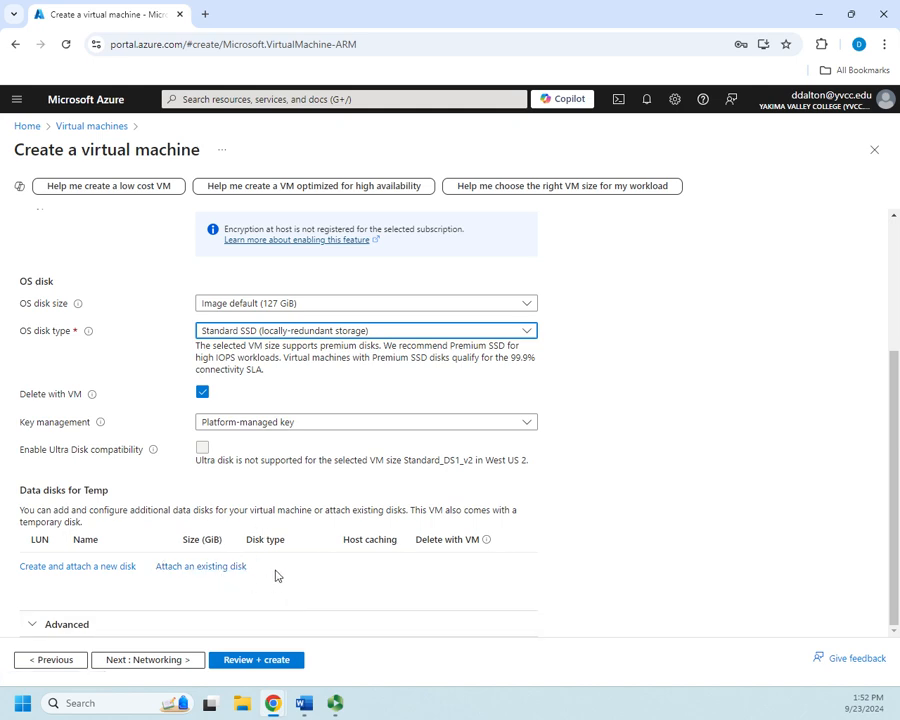
left_click(24, 622)
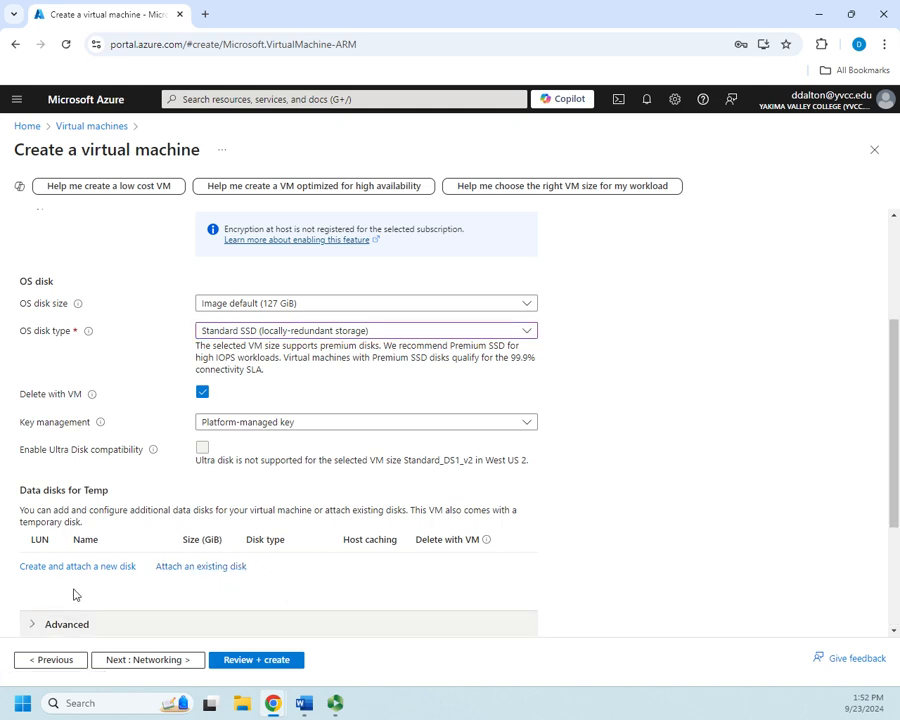
scroll(163, 504, "down", 2)
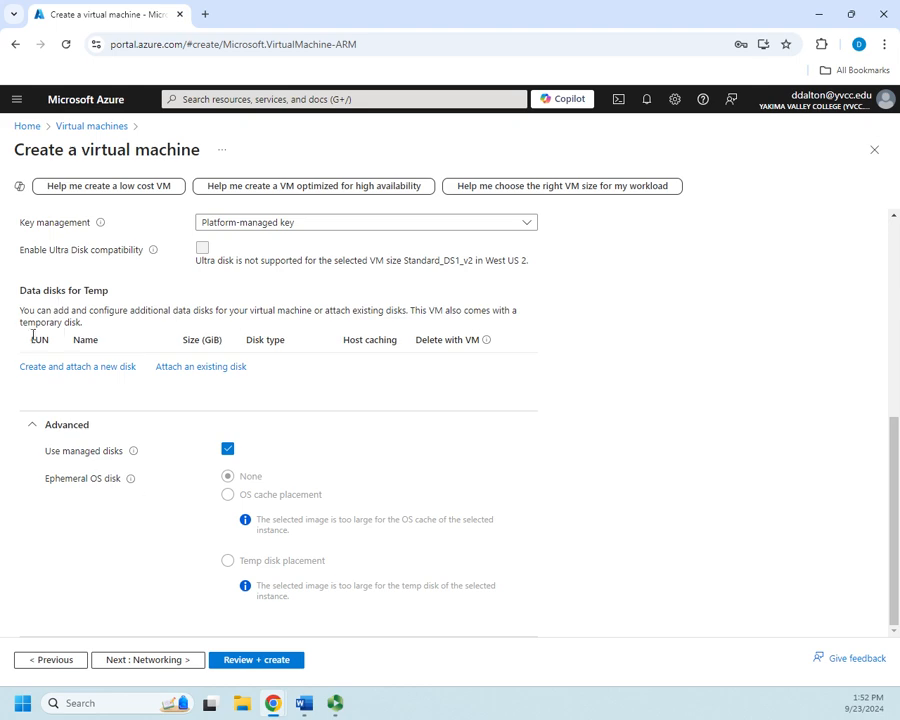
- Continue to the networking settings, check the subnet choices, and enable deleting the public IP and NIC when the VM is deleted
left_click(27, 424)
left_click(157, 659)
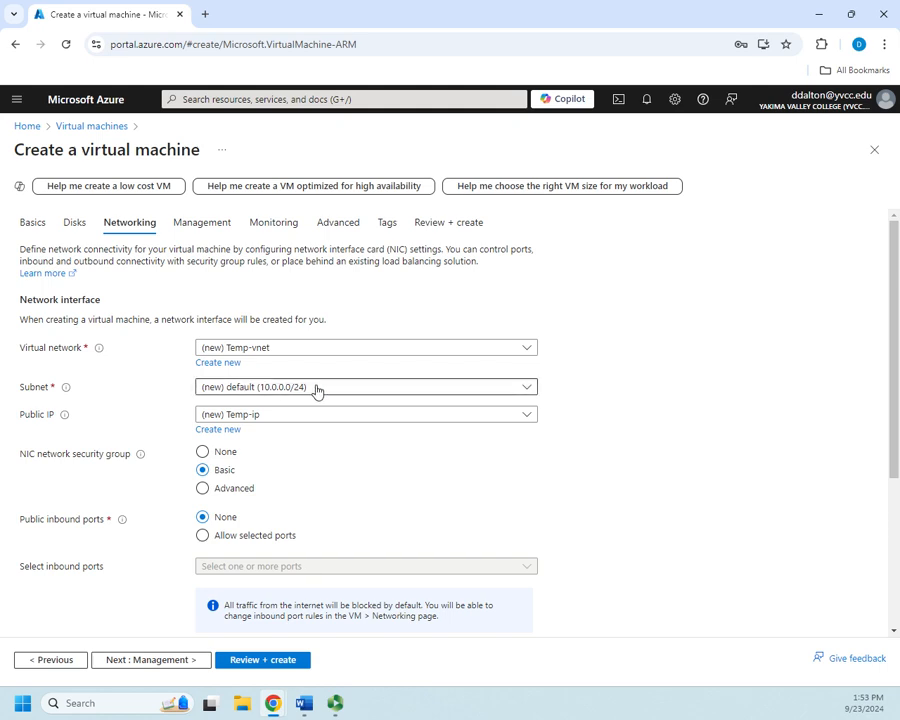
left_click(525, 390)
left_click(525, 390)
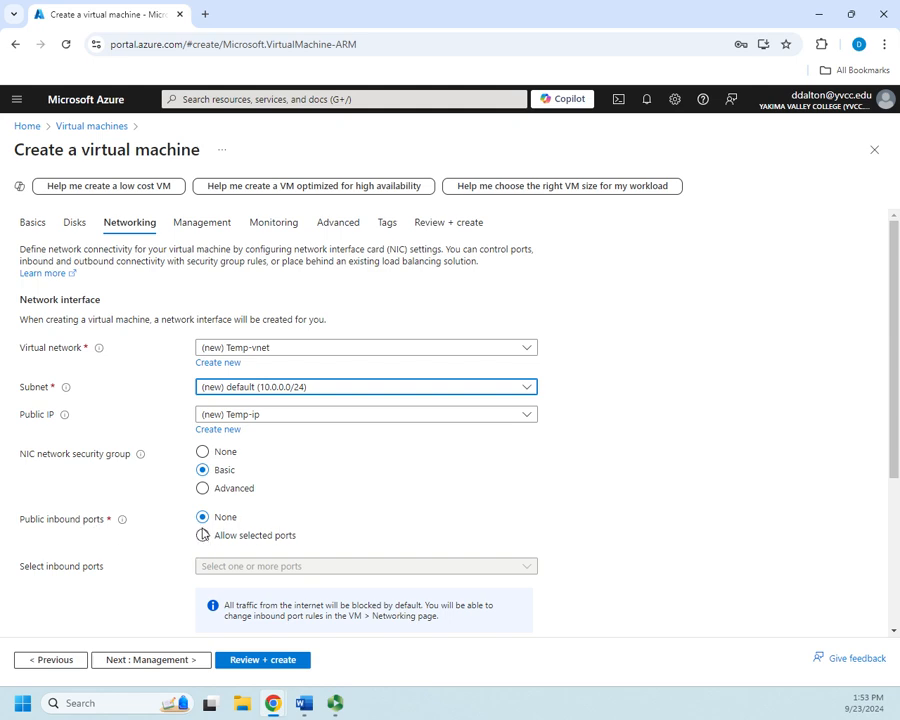
scroll(202, 533, "down", 5)
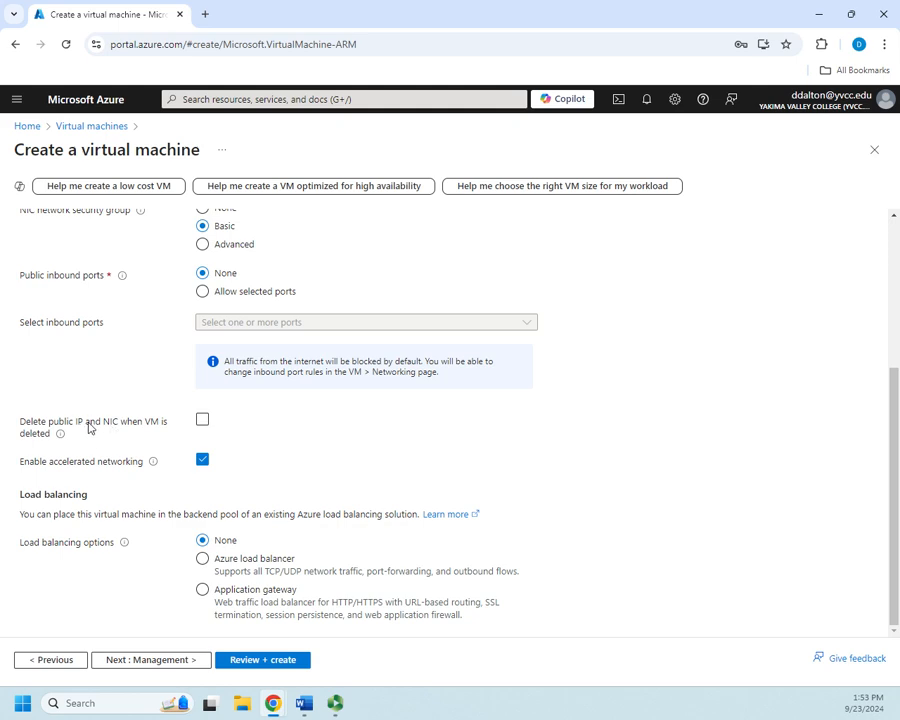
left_click(203, 421)
- In the management settings, check the auto-shutdown help, enable auto-shutdown and set the shutdown time to 8:00:00 PM
left_click(152, 660)
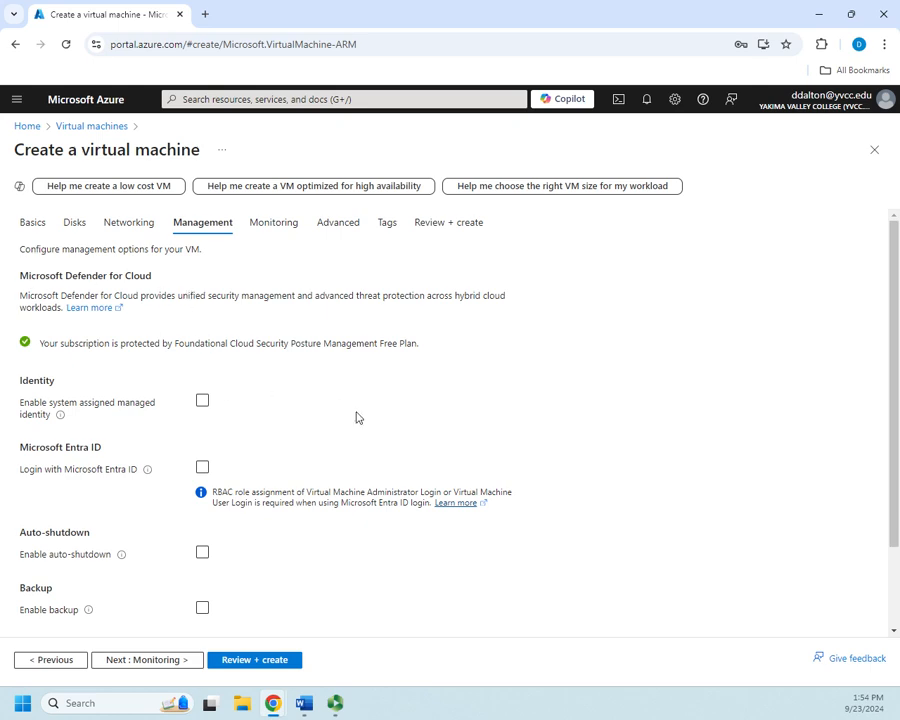
left_click(202, 400)
mouse_move(122, 556)
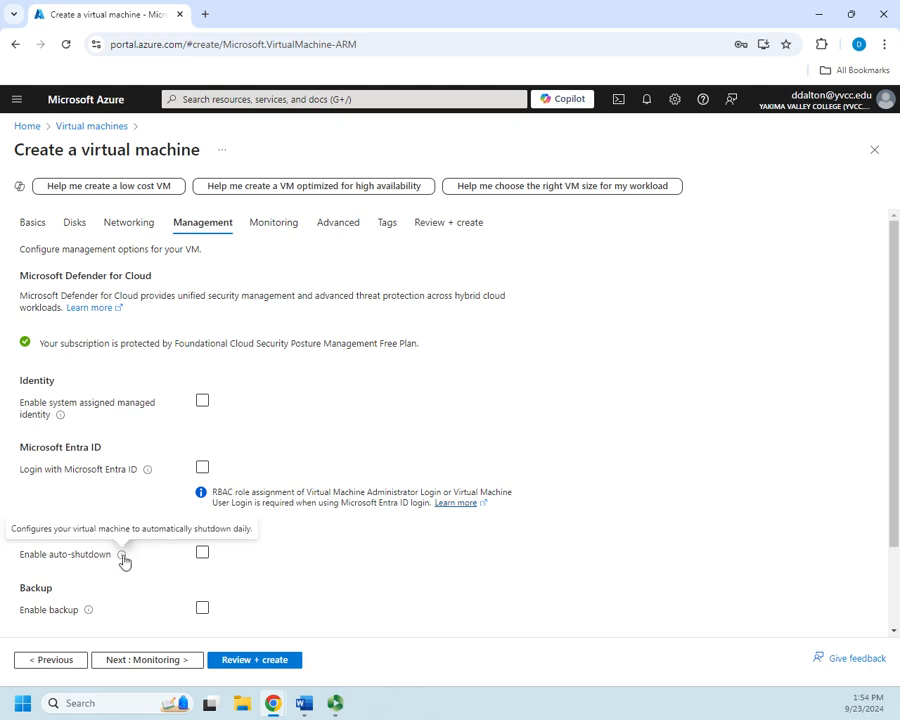
left_click(202, 552)
scroll(325, 541, "down", 3)
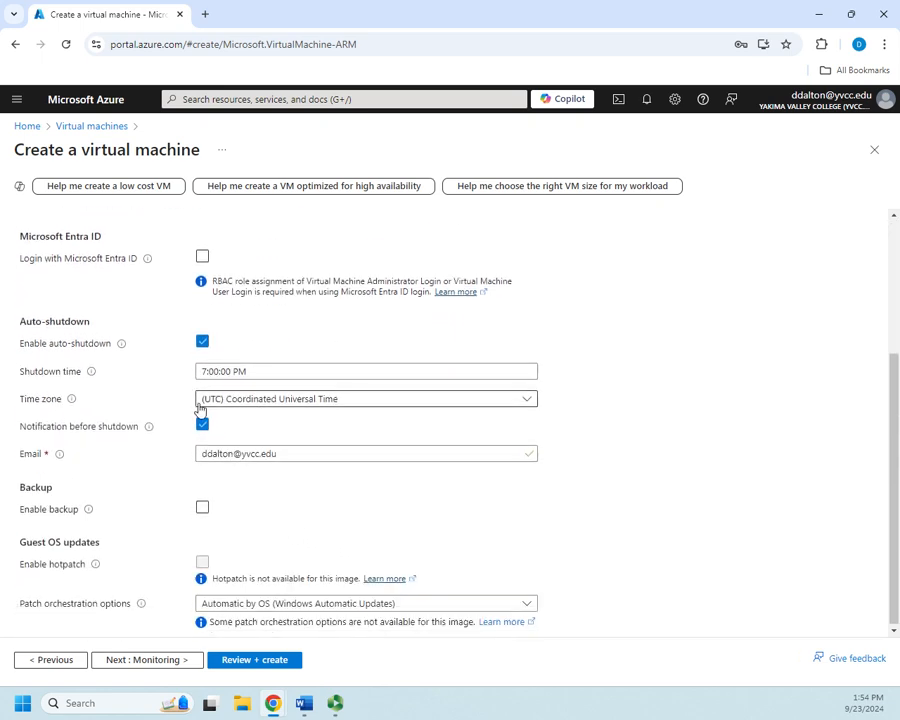
left_click(205, 370)
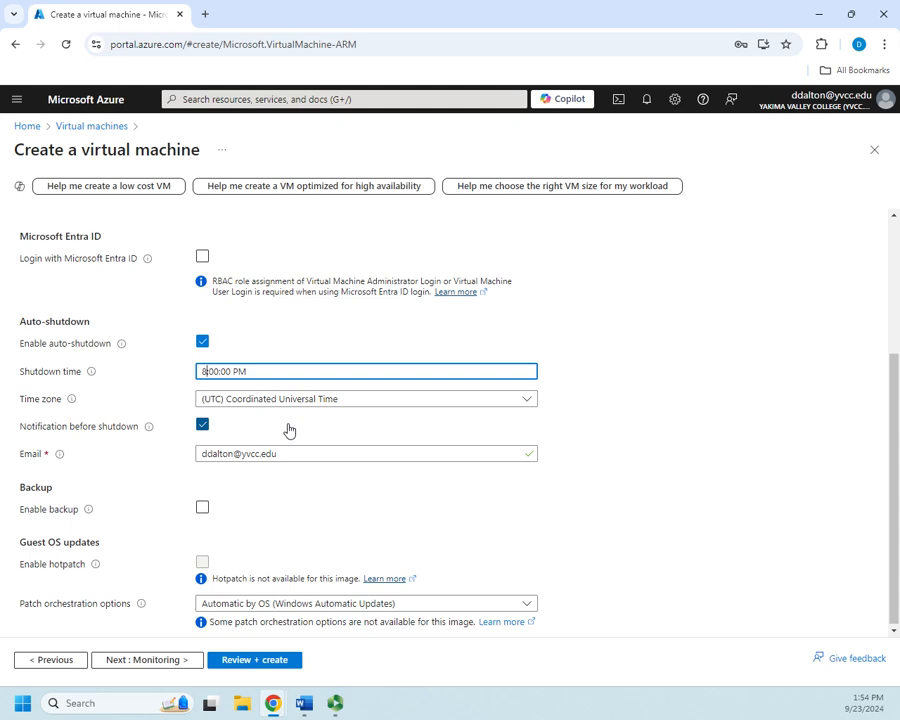
- Set the auto-shutdown time zone to (UTC-08:00) Pacific Time (US & Canada) and turn off the notification before shutdown
left_click(323, 400)
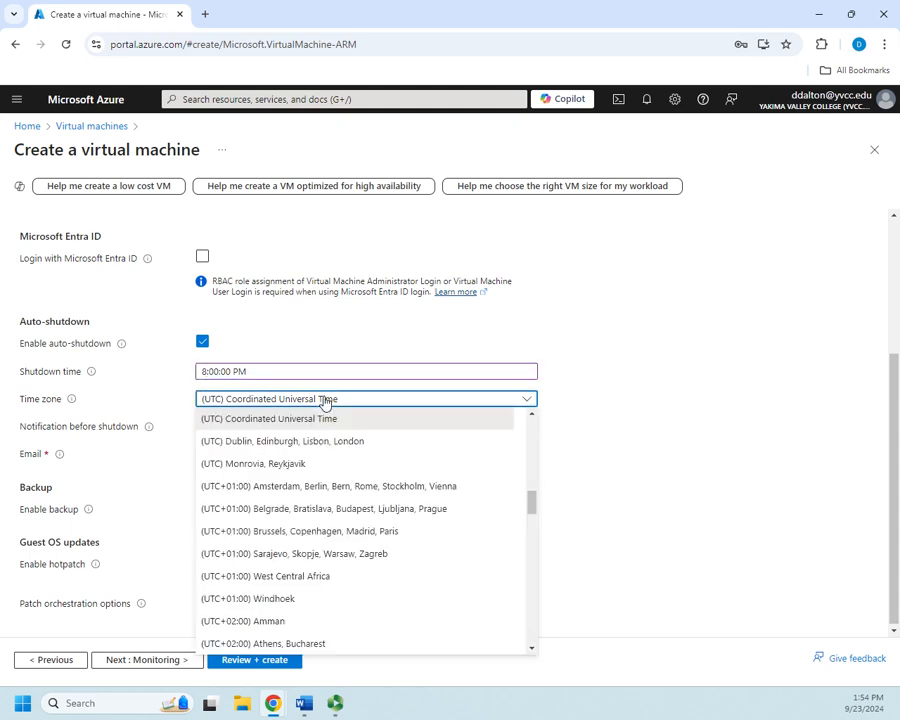
scroll(292, 495, "up", 5)
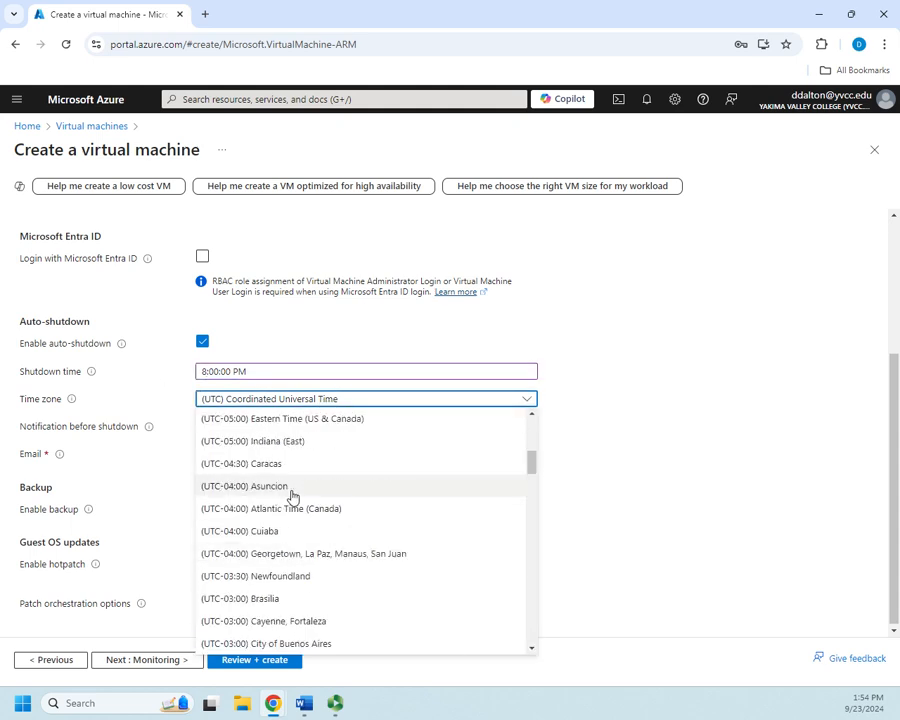
scroll(292, 495, "up", 5)
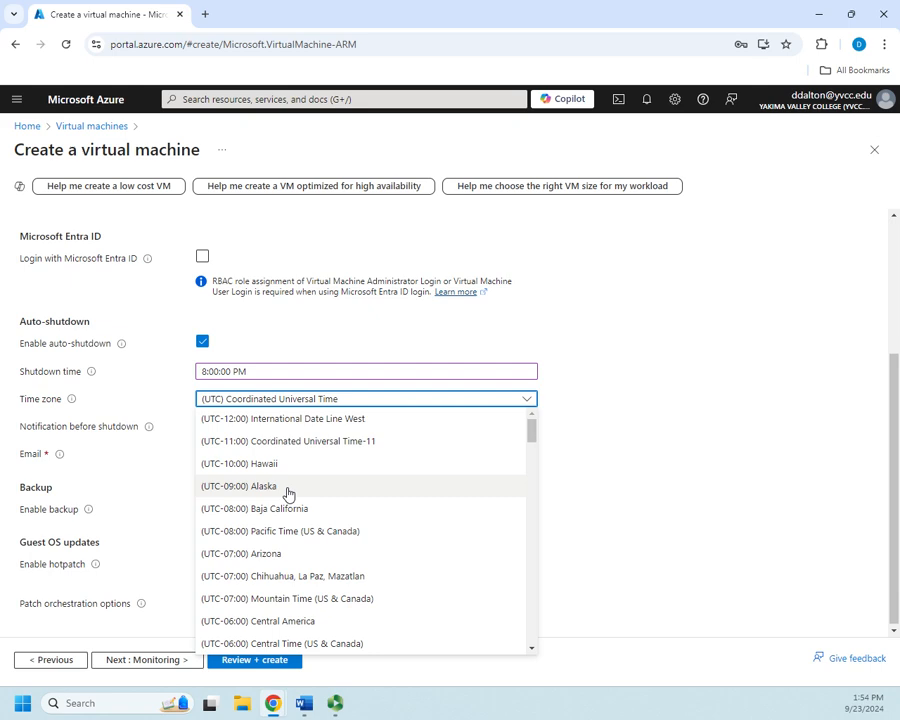
scroll(288, 493, "down", 1)
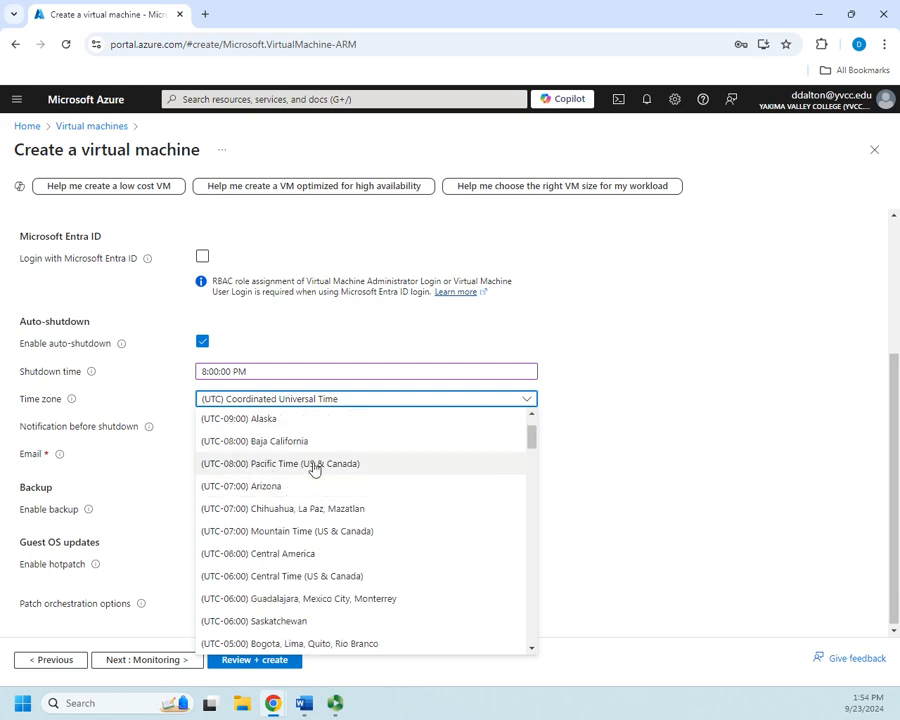
left_click(316, 464)
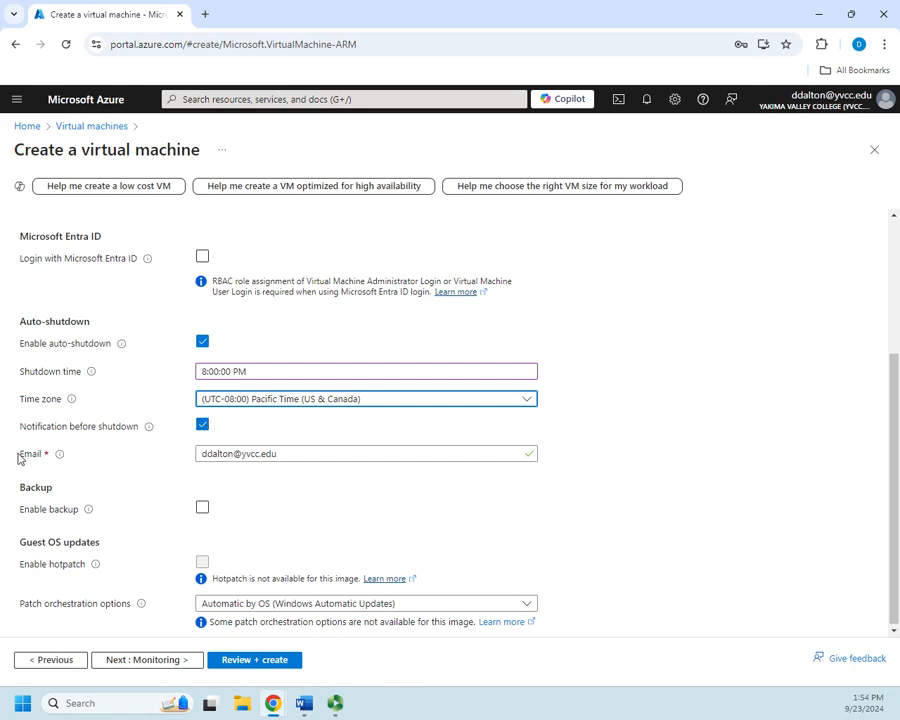
left_click(202, 424)
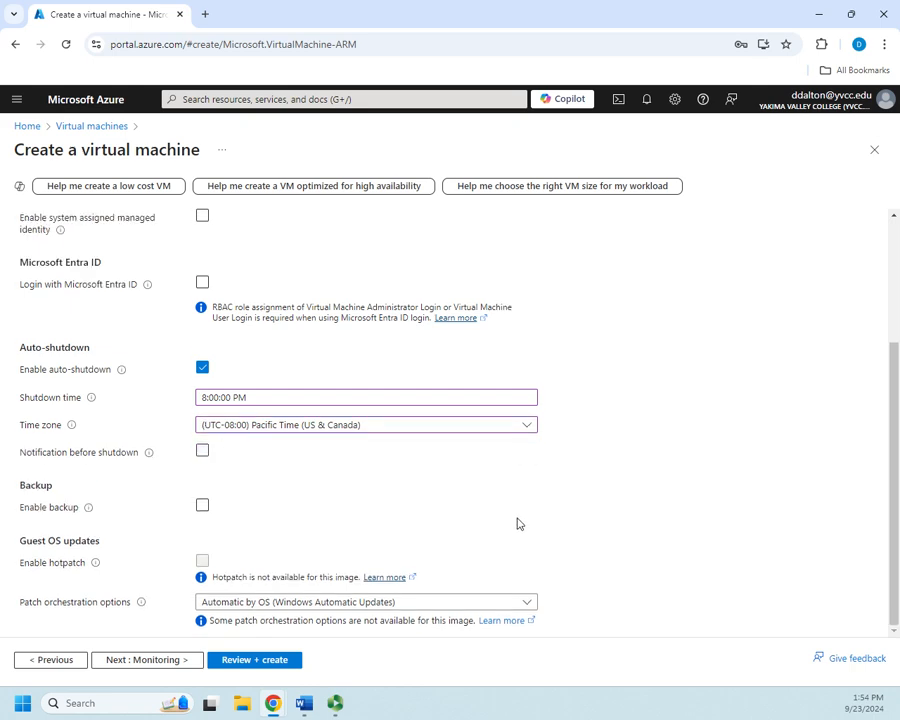
left_click(202, 506)
- Look over the monitoring settings, and browse the extensions offered in the advanced settings without selecting one
left_click(134, 662)
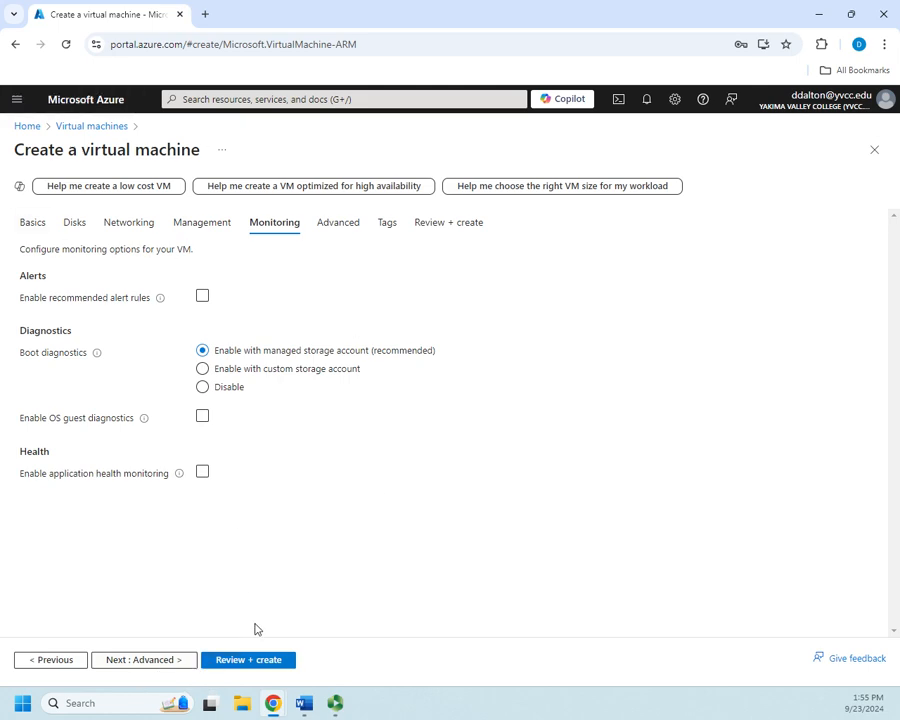
left_click(142, 662)
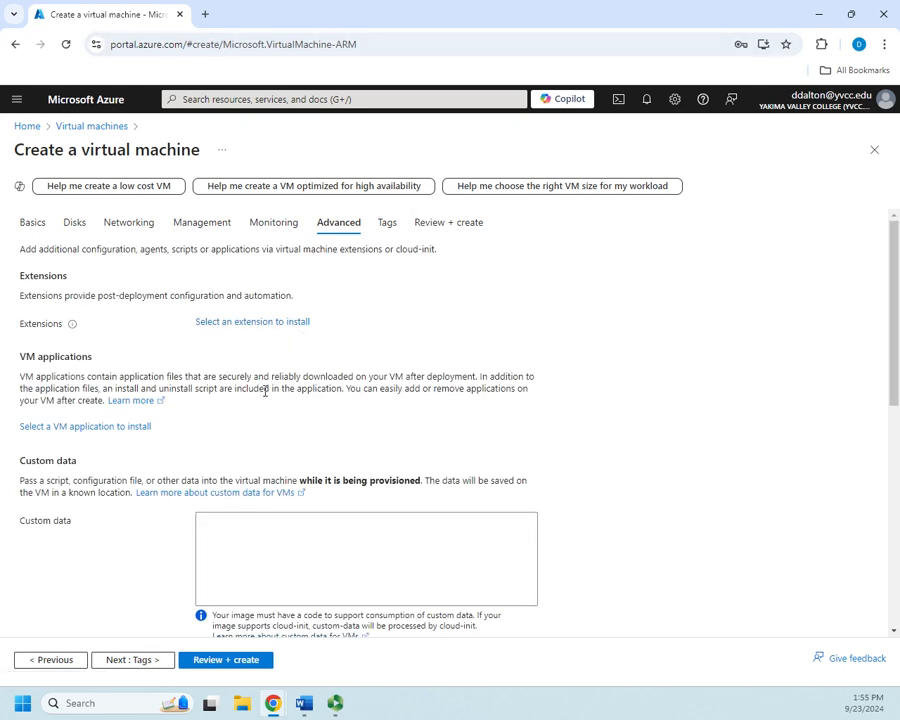
left_click(260, 322)
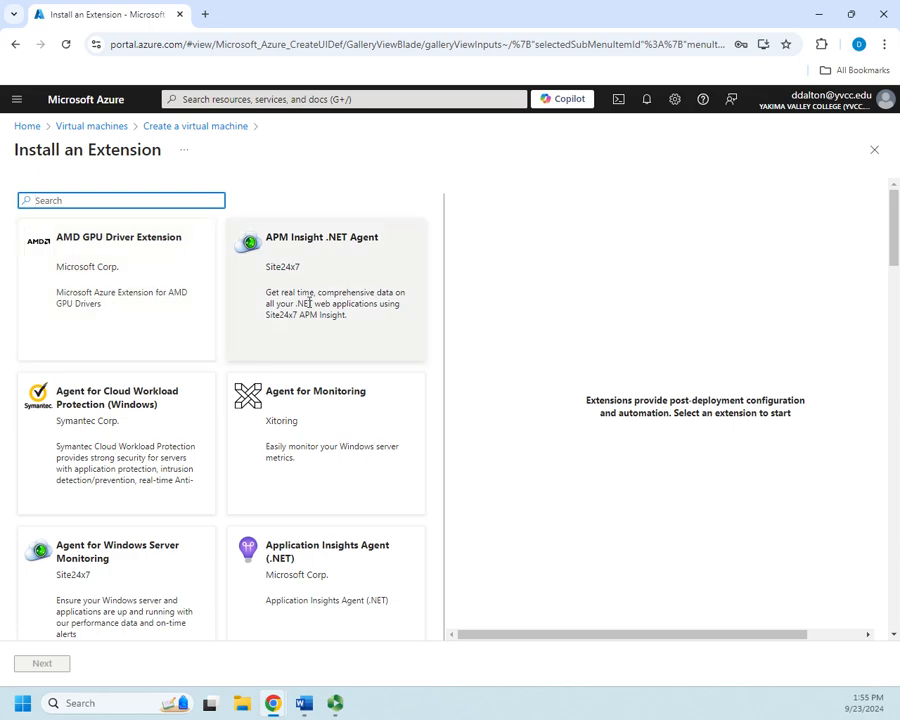
scroll(199, 483, "down", 10)
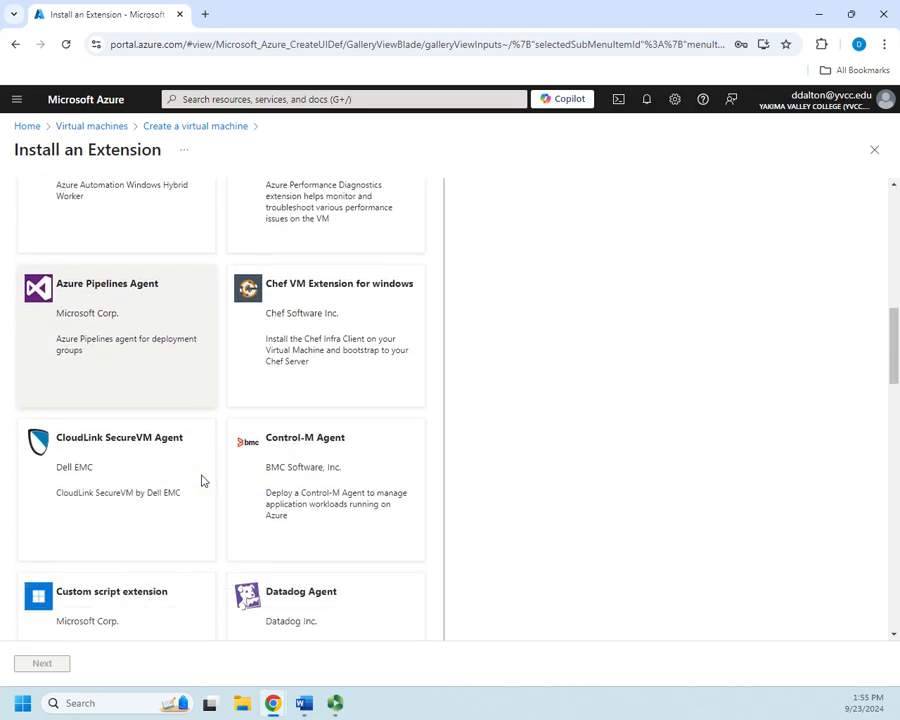
scroll(201, 481, "down", 10)
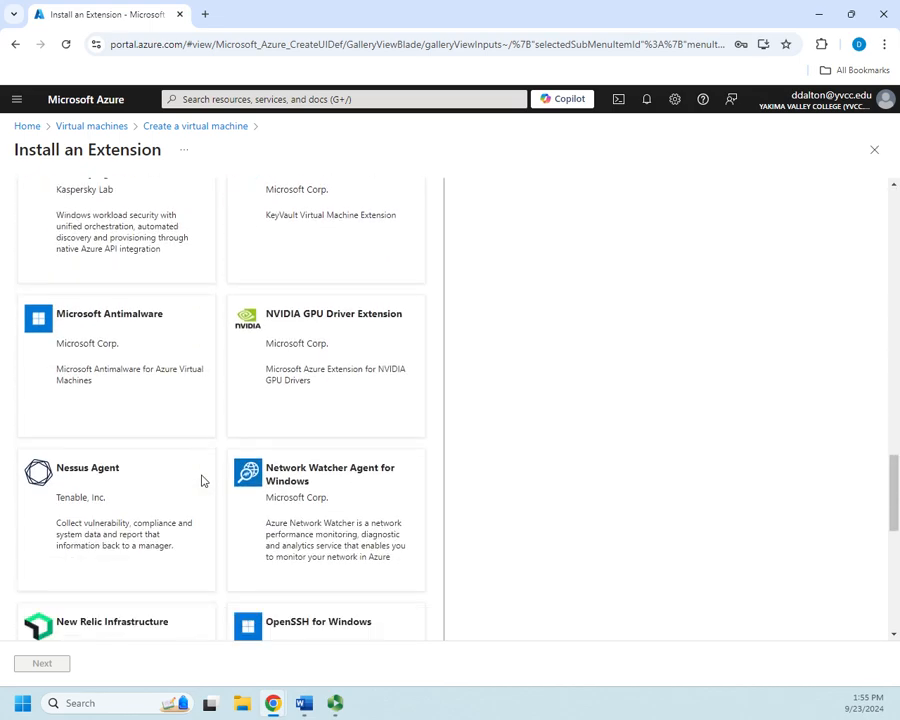
scroll(201, 478, "up", 20)
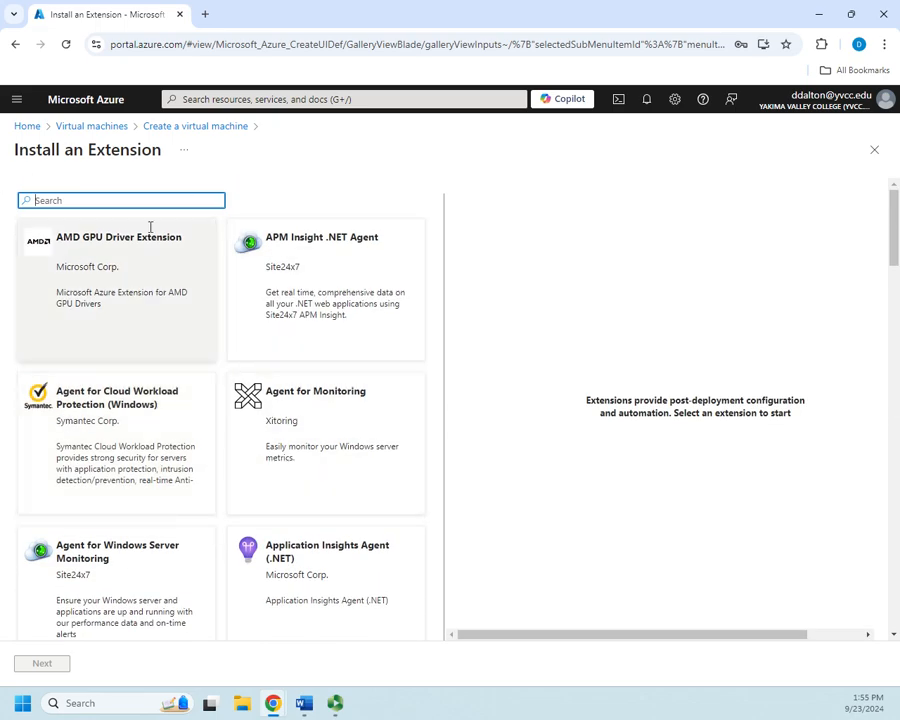
left_click(875, 151)
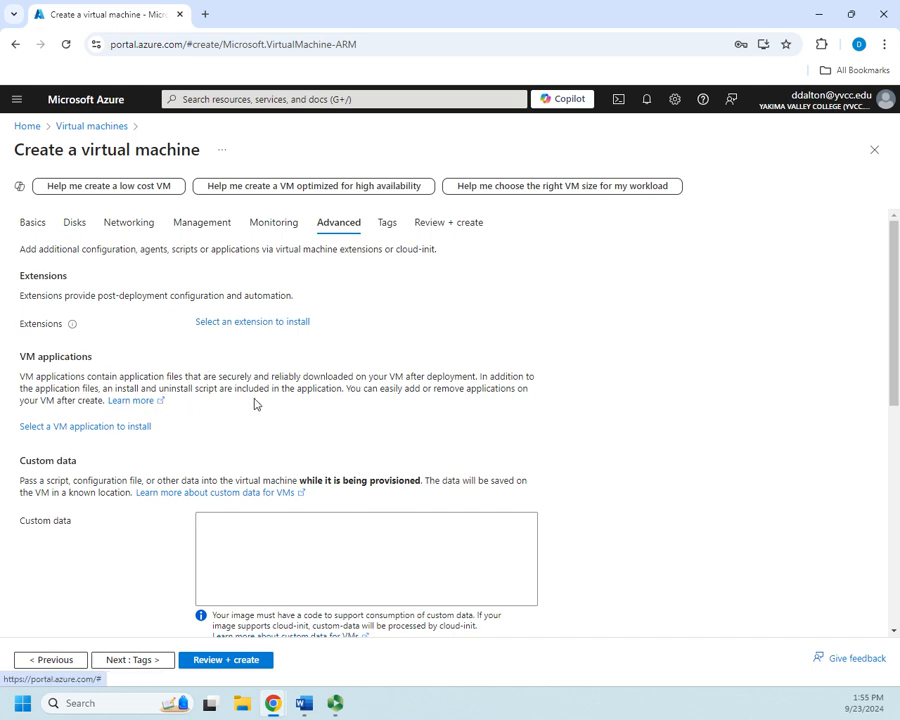
- Examine the user data, NVMe, host, capacity reservation and proximity placement options, and continue to the tags
scroll(219, 411, "down", 5)
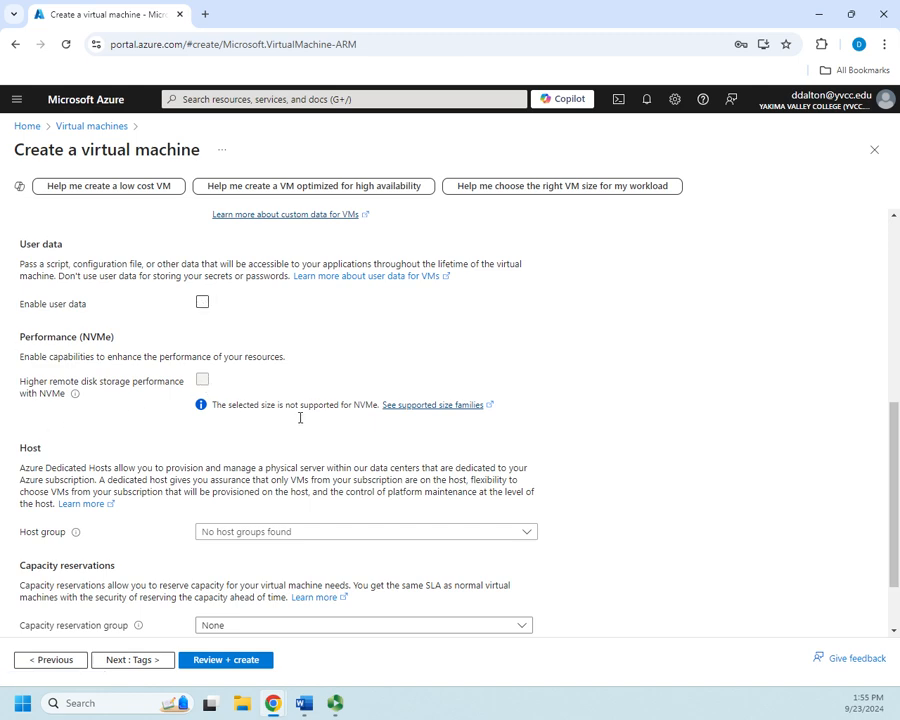
scroll(291, 415, "down", 1)
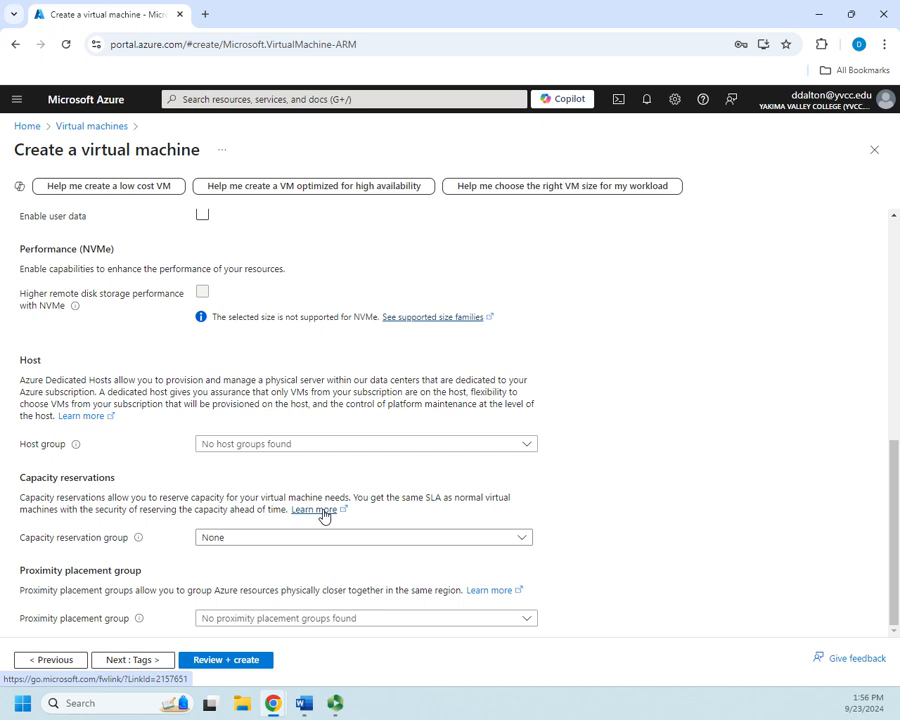
left_click(129, 663)
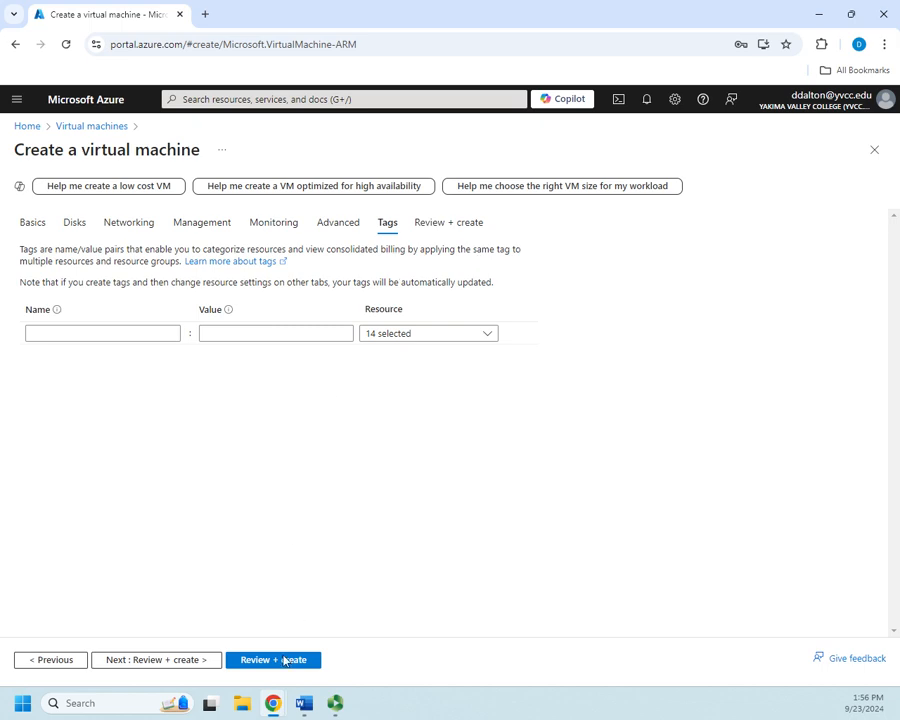
- Leave the tags blank, review the full configuration summary, and create the virtual machine
left_click(164, 664)
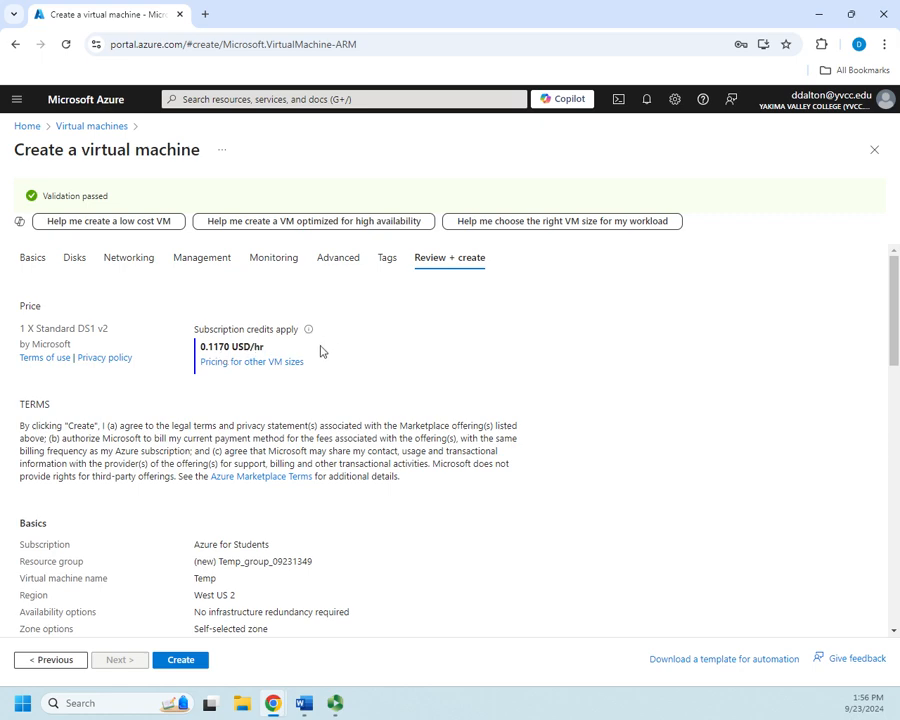
scroll(278, 425, "down", 4)
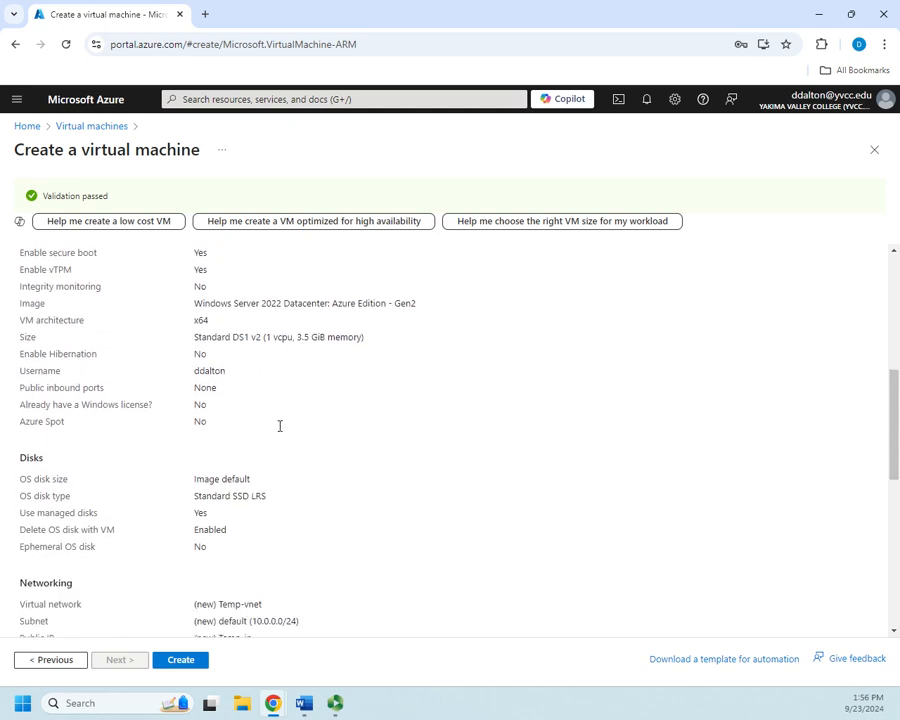
scroll(280, 427, "down", 5)
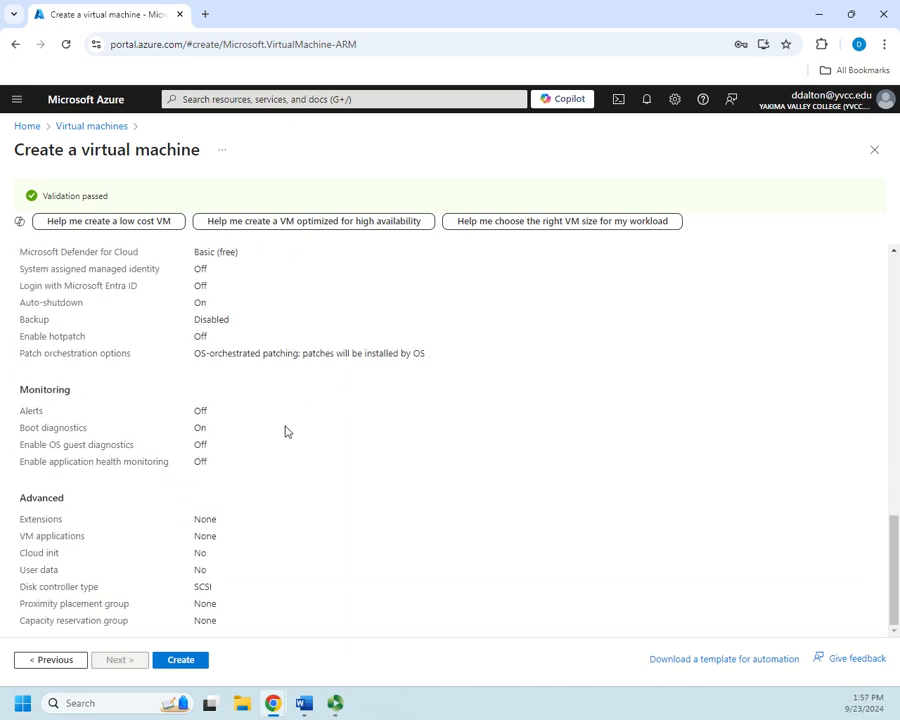
scroll(285, 431, "up", 10)
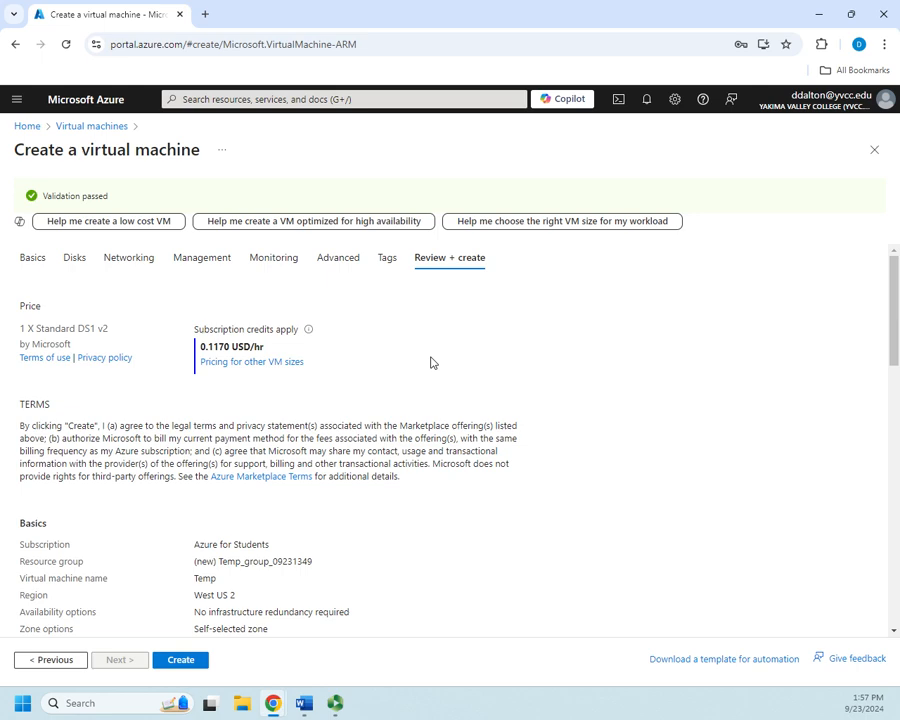
left_click(189, 663)
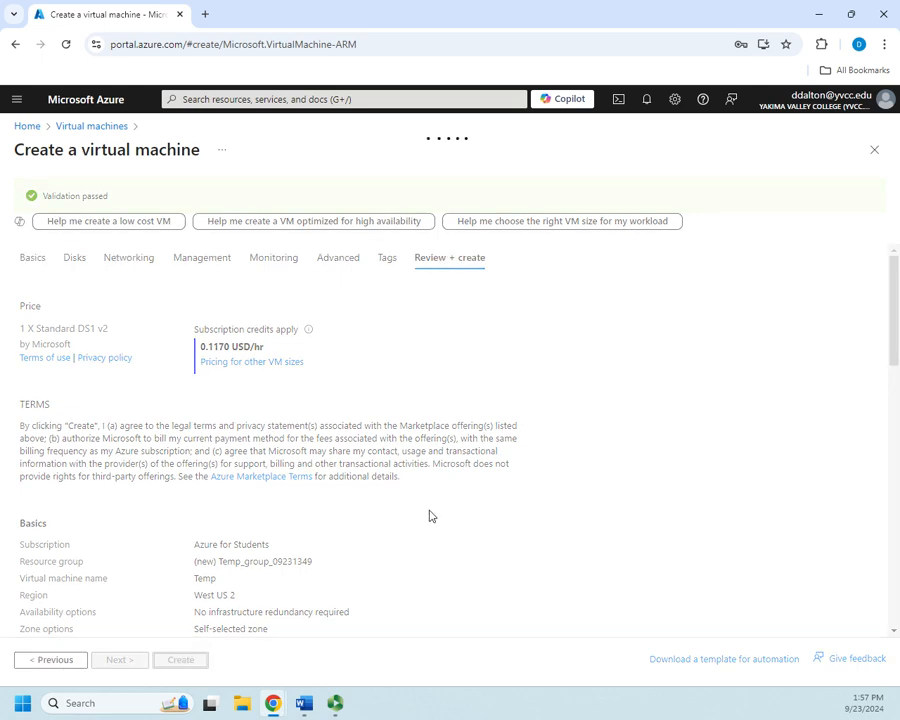